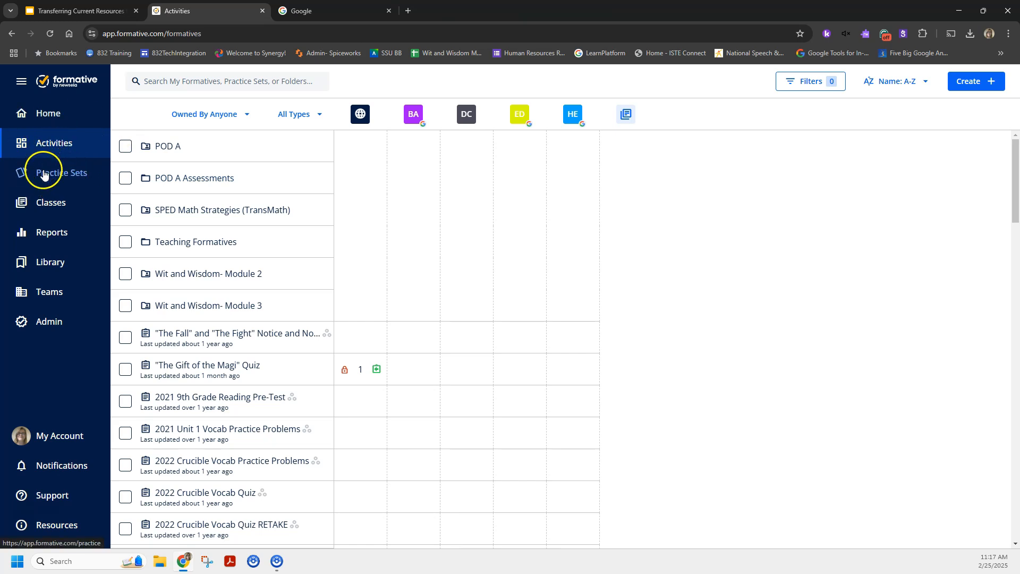
Open the Chemical Symbols and Elements (1-12) practice set and preview its available practice modes.
{"action": "left_click", "coordinate": [62, 178]}
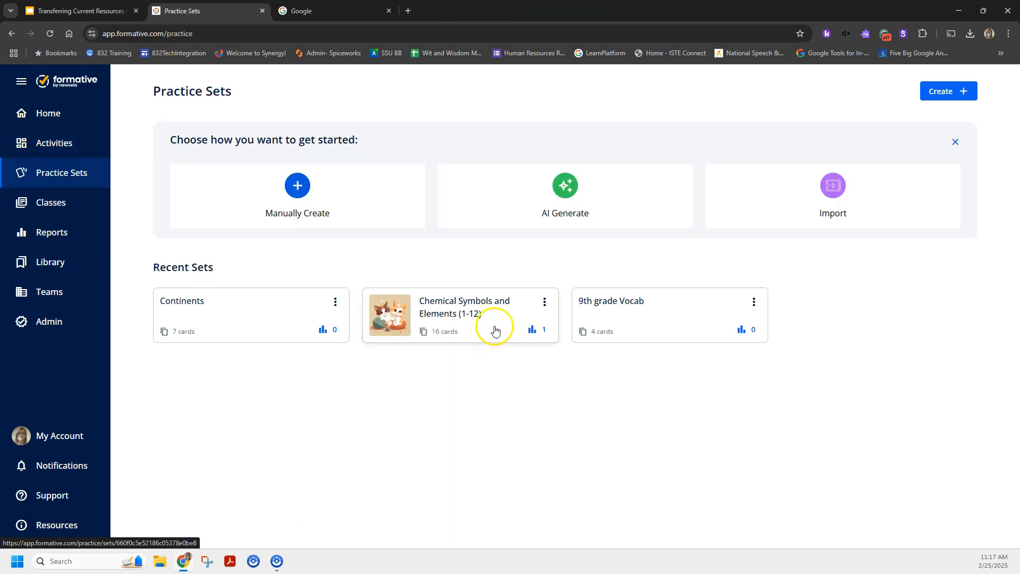
{"action": "left_click", "coordinate": [422, 319]}
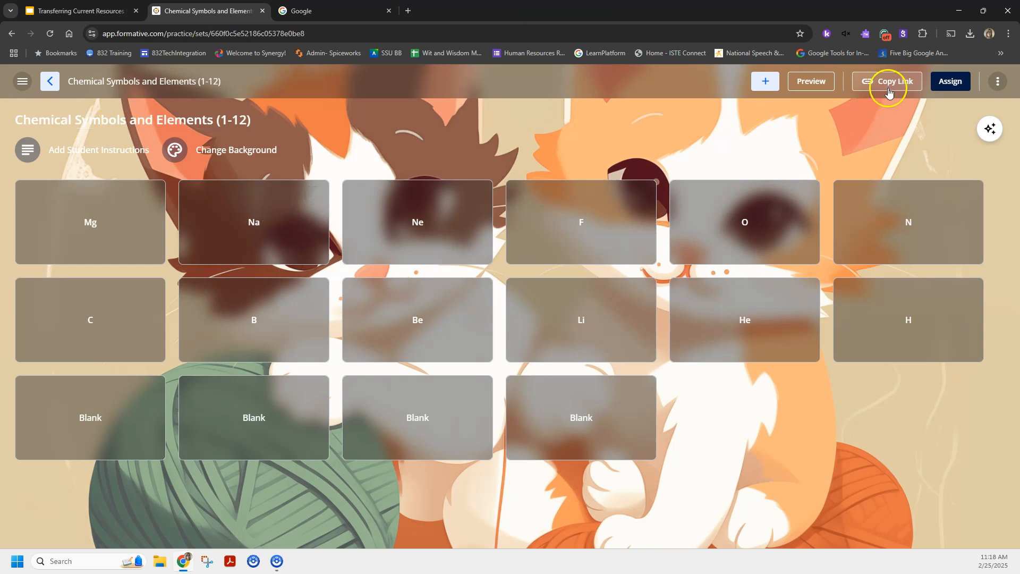
{"action": "left_click", "coordinate": [808, 81]}
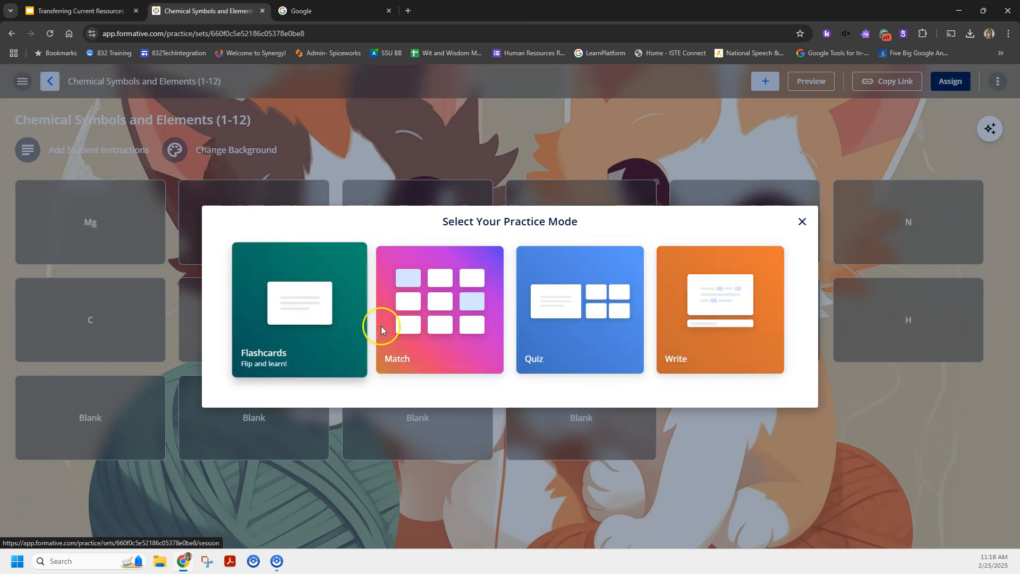
{"action": "left_click", "coordinate": [802, 221]}
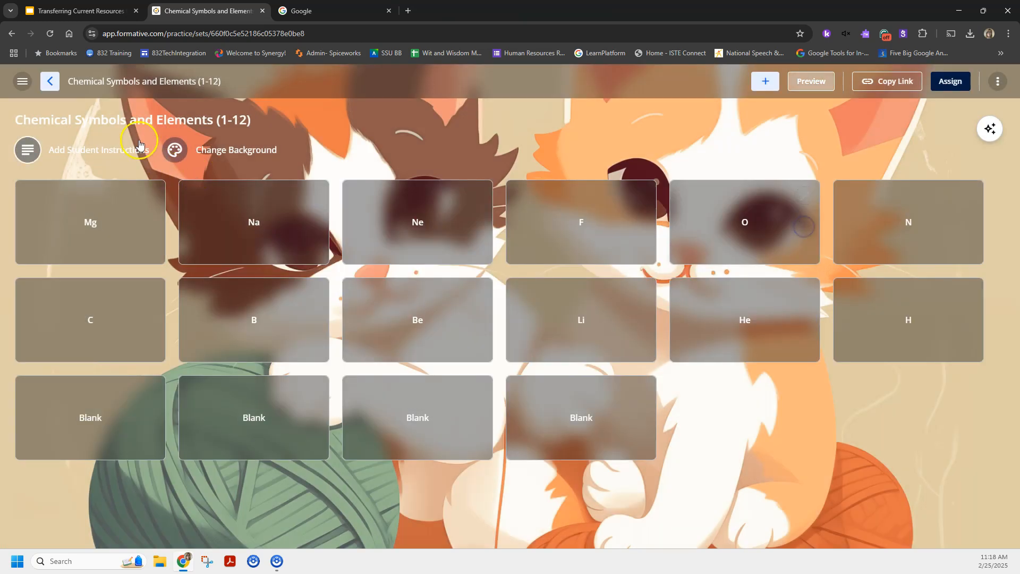
{"action": "left_click", "coordinate": [50, 83]}
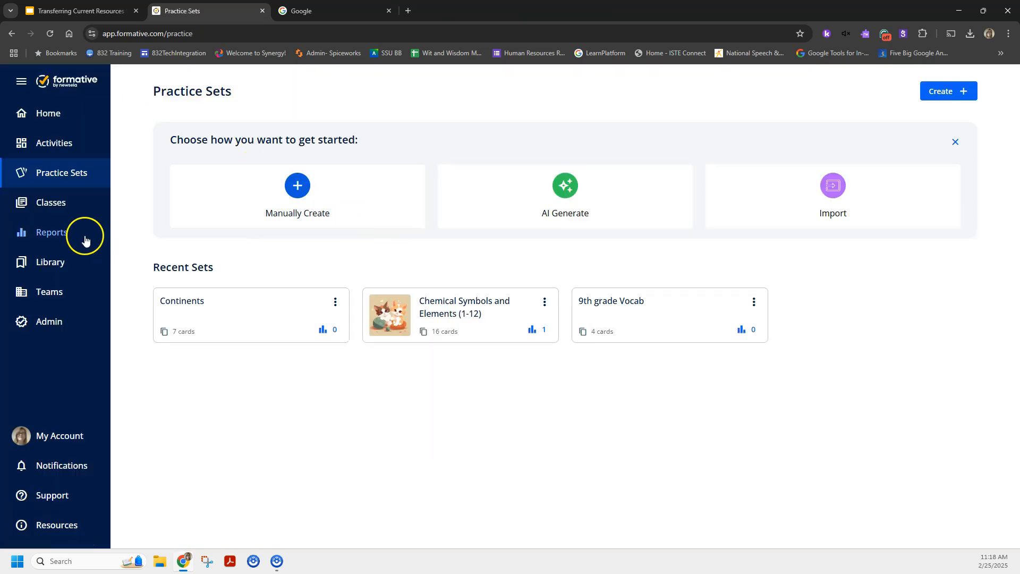
Look over the classes page and locate the Chemical Symbols and Elements (1-12) practice set among the activities.
{"action": "left_click", "coordinate": [50, 214]}
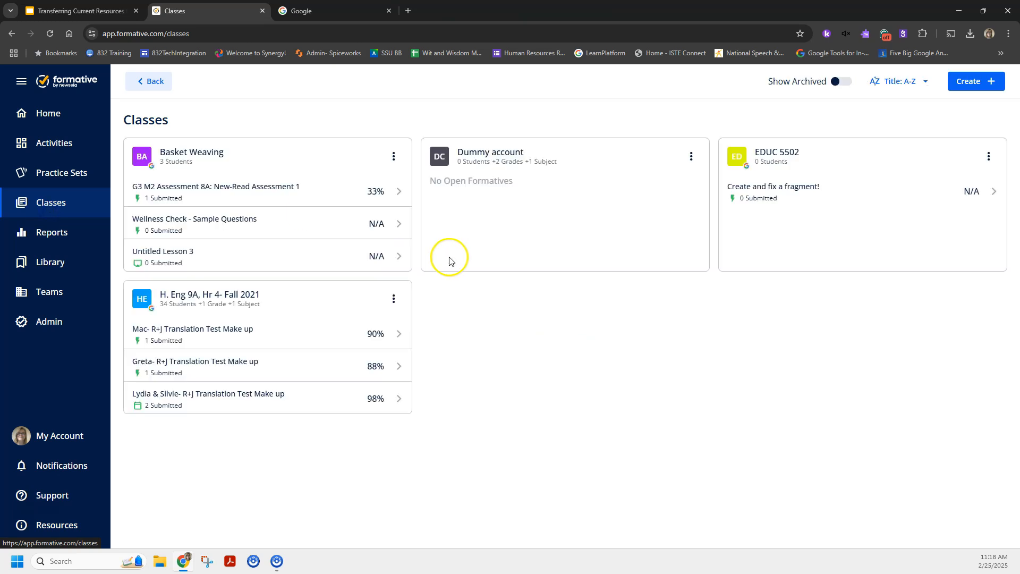
{"action": "left_click", "coordinate": [53, 141]}
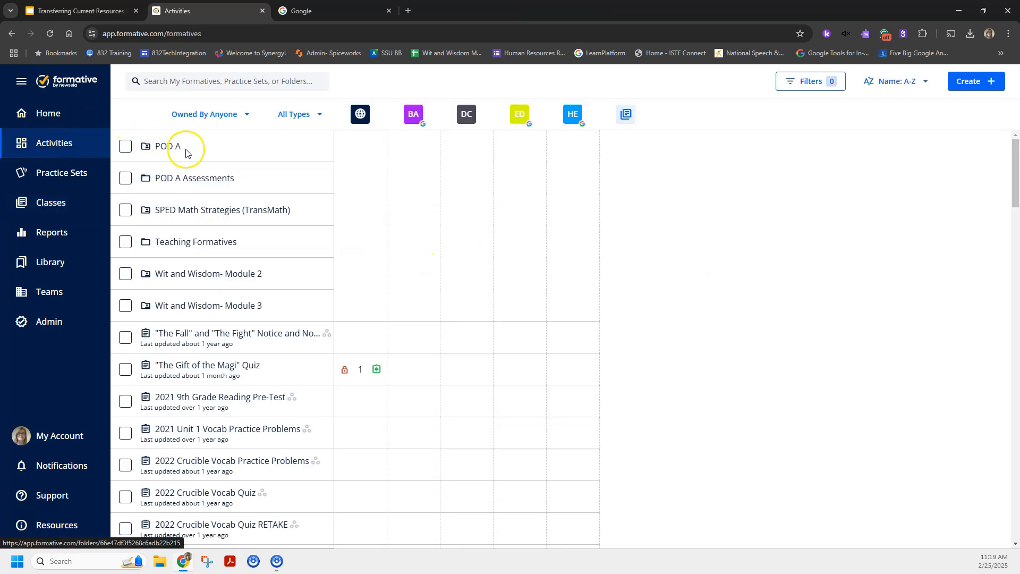
{"action": "scroll", "coordinate": [199, 355], "scroll_direction": "down", "scroll_amount": 10}
{"action": "scroll", "coordinate": [201, 360], "scroll_direction": "down", "scroll_amount": 5}
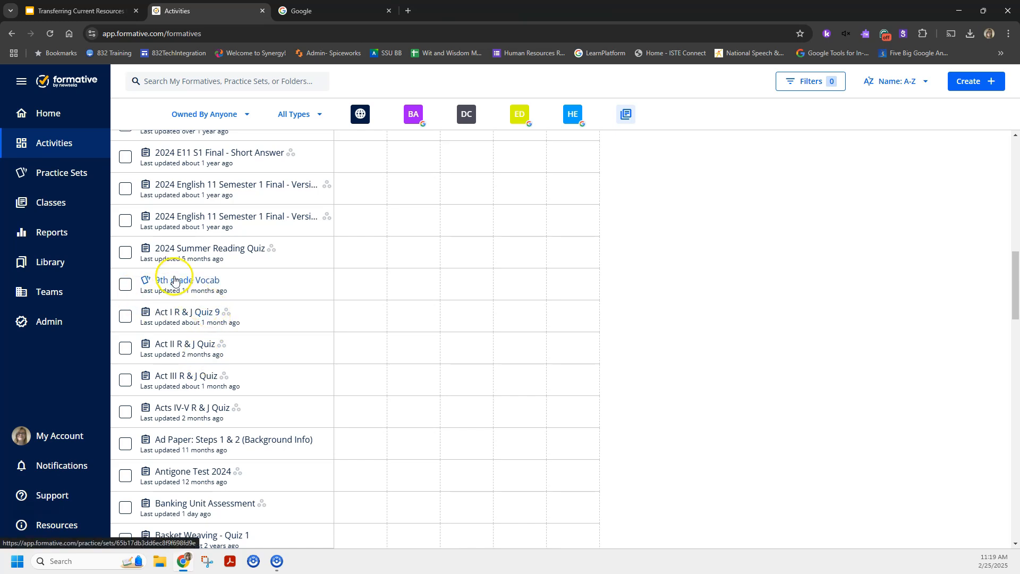
{"action": "scroll", "coordinate": [181, 381], "scroll_direction": "down", "scroll_amount": 4}
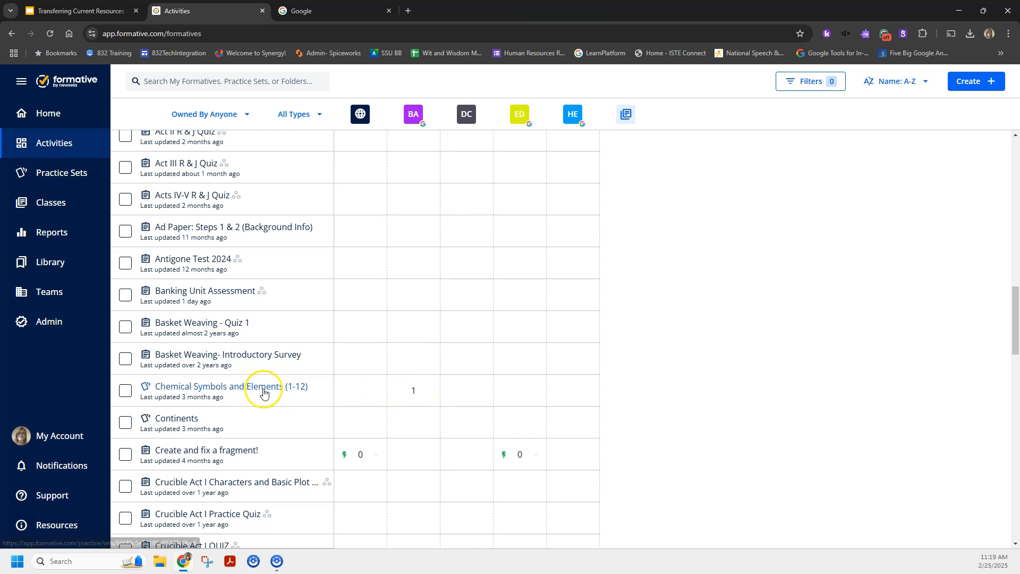
{"action": "left_click", "coordinate": [413, 392]}
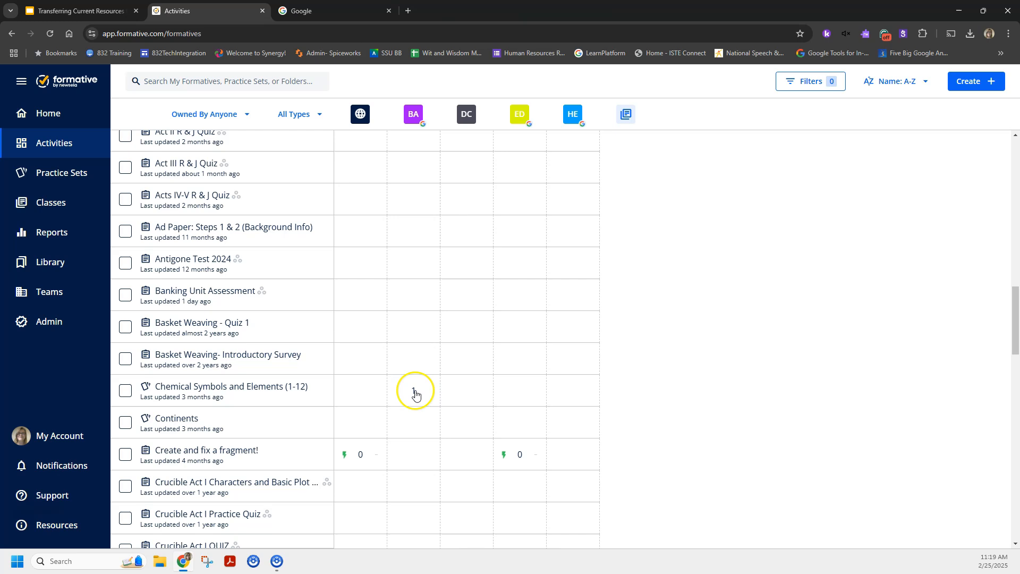
{"action": "left_click", "coordinate": [269, 387]}
{"action": "left_click", "coordinate": [50, 74]}
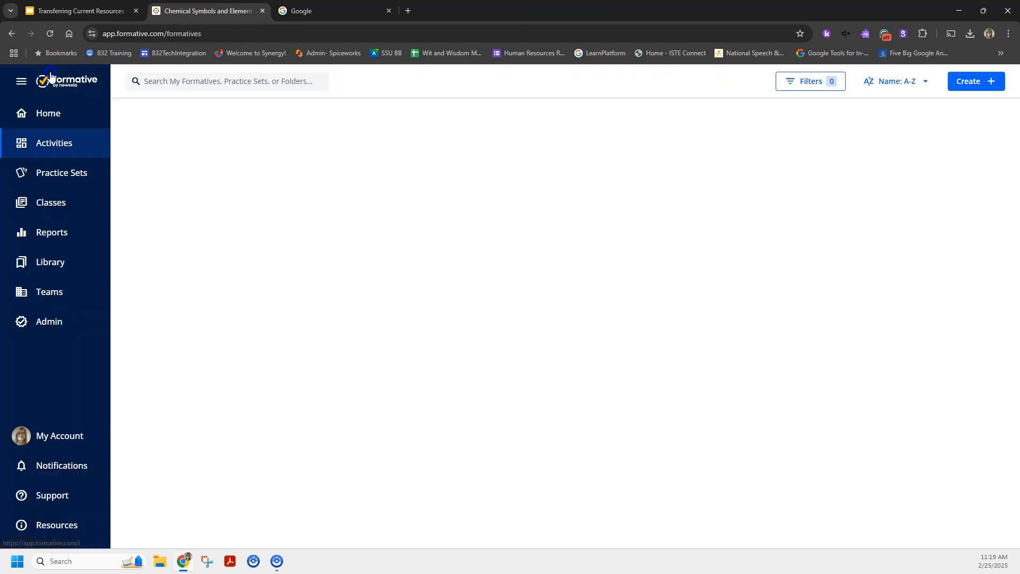
View the Basket Weaving class's student activity for the Chemical Symbols and Elements (1-12) practice set.
{"action": "scroll", "coordinate": [234, 378], "scroll_direction": "down", "scroll_amount": 10}
{"action": "scroll", "coordinate": [244, 383], "scroll_direction": "down", "scroll_amount": 10}
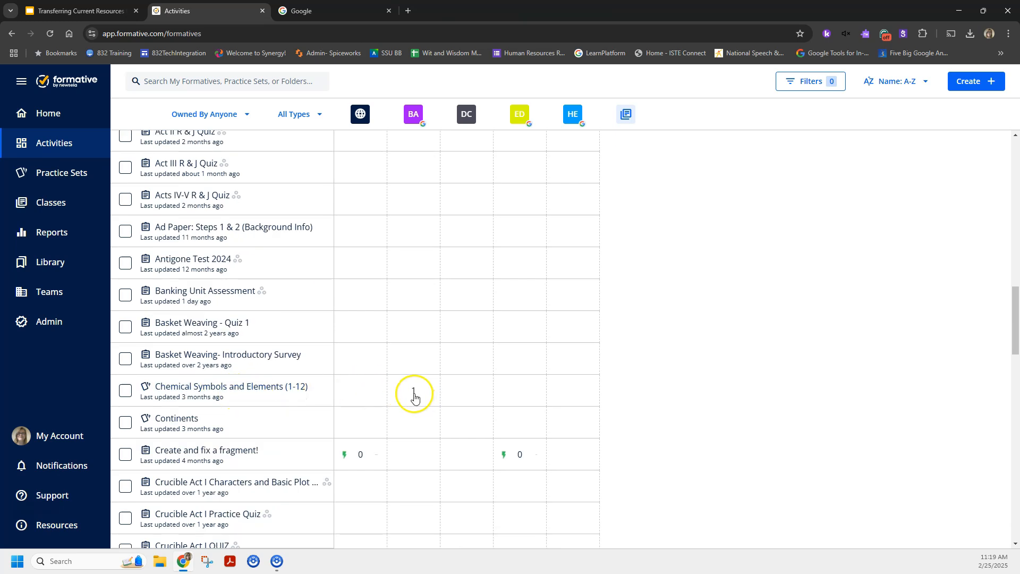
{"action": "left_click", "coordinate": [413, 394]}
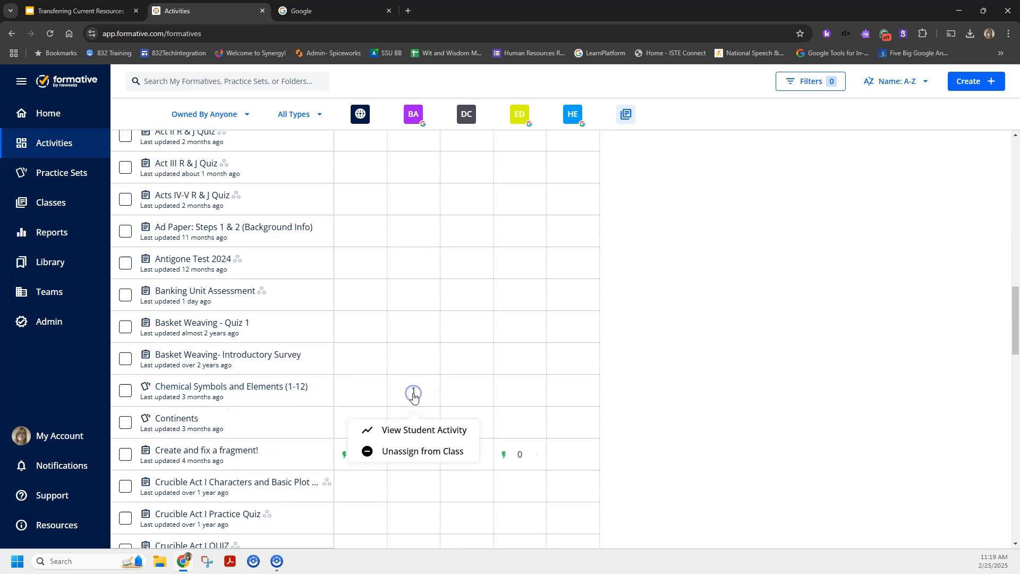
{"action": "left_click", "coordinate": [425, 432]}
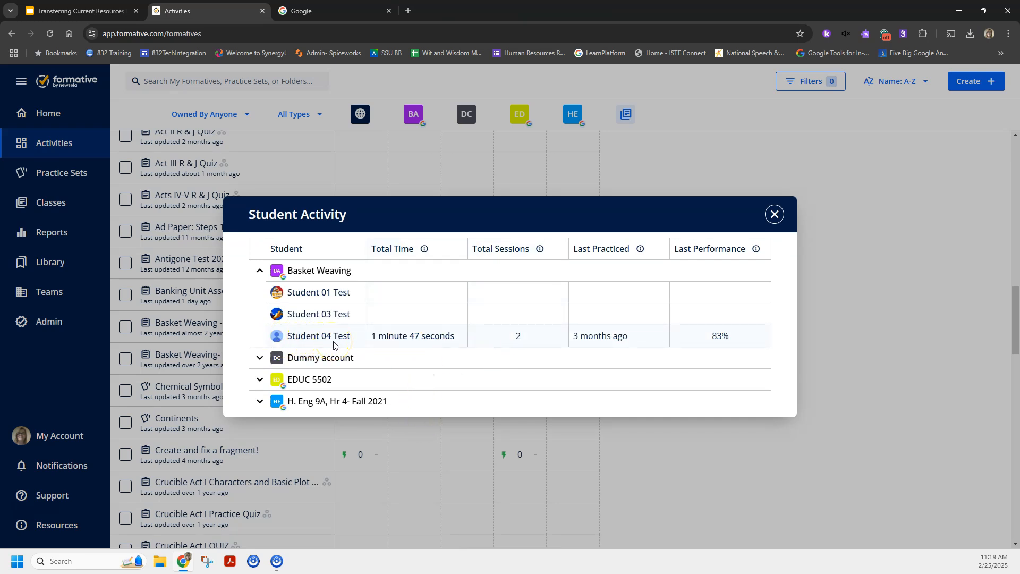
{"action": "mouse_move", "coordinate": [621, 337]}
{"action": "mouse_move", "coordinate": [736, 346]}
{"action": "left_click", "coordinate": [776, 215]}
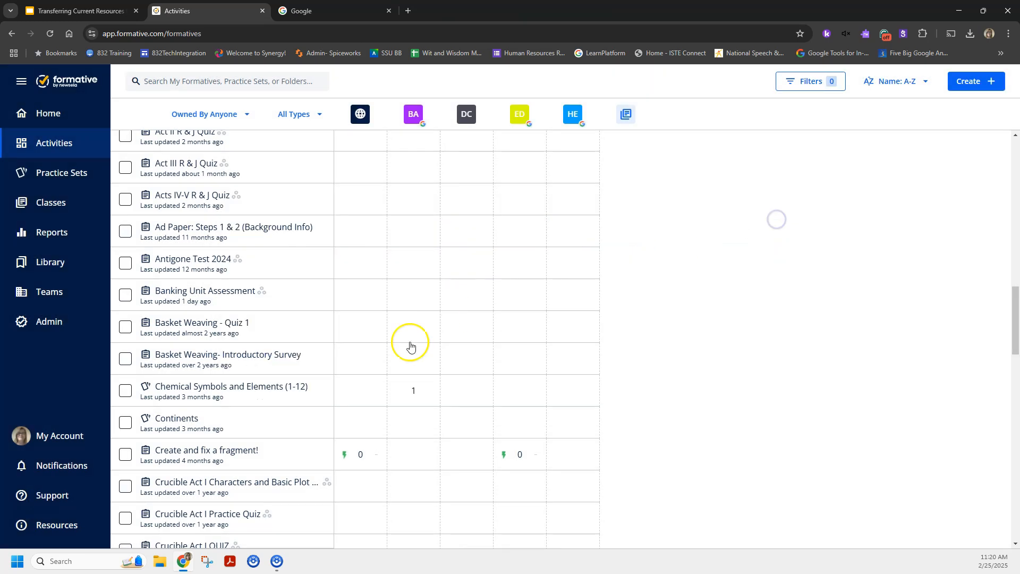
Return to the Practice Sets page and open the Poetic Devices flashcard set on Knowt in the Google browser tab.
{"action": "scroll", "coordinate": [261, 340], "scroll_direction": "up", "scroll_amount": 8}
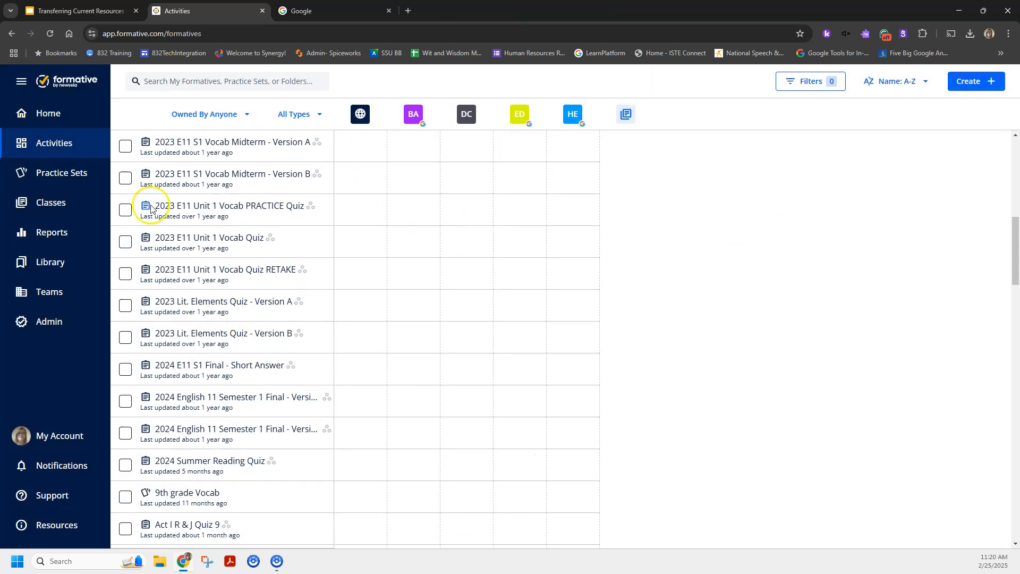
{"action": "left_click", "coordinate": [53, 172]}
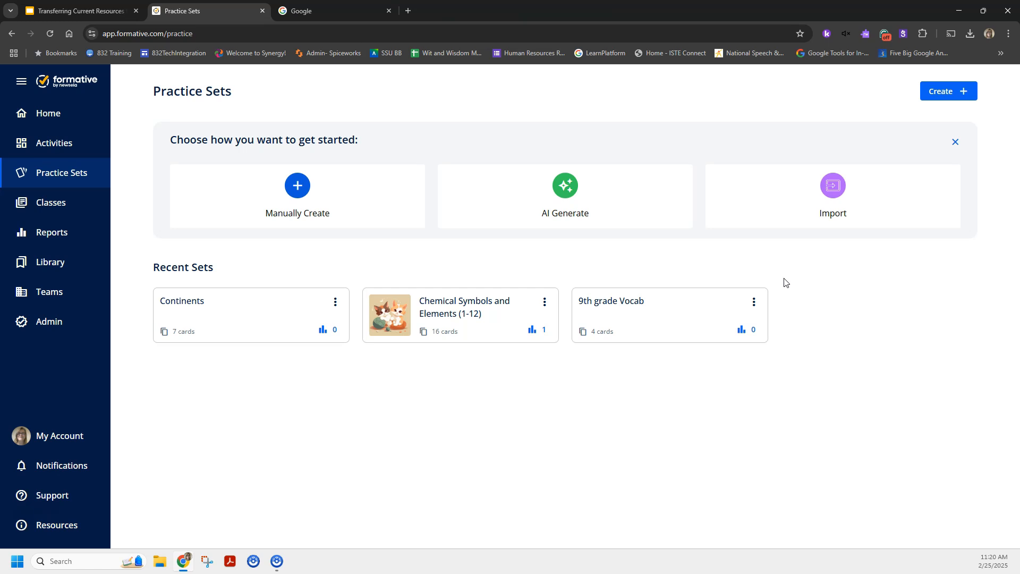
{"action": "left_click", "coordinate": [334, 11]}
{"action": "left_click", "coordinate": [329, 34]}
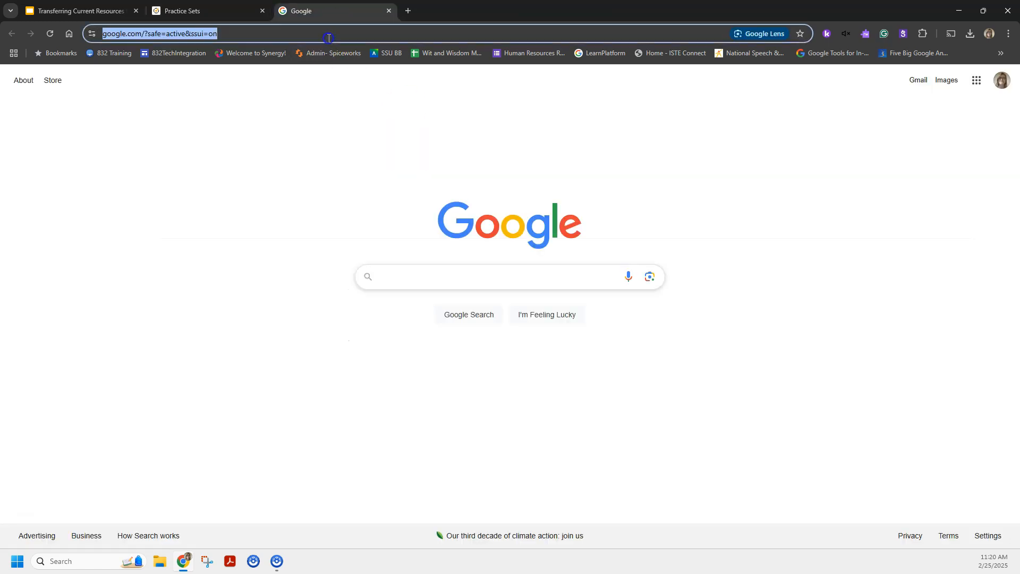
{"action": "type", "text": "knowt.com/flashcards/69231eb3-3f72-40d7-a2a4-adf05fb1b02a"}
{"action": "key", "text": "Return"}
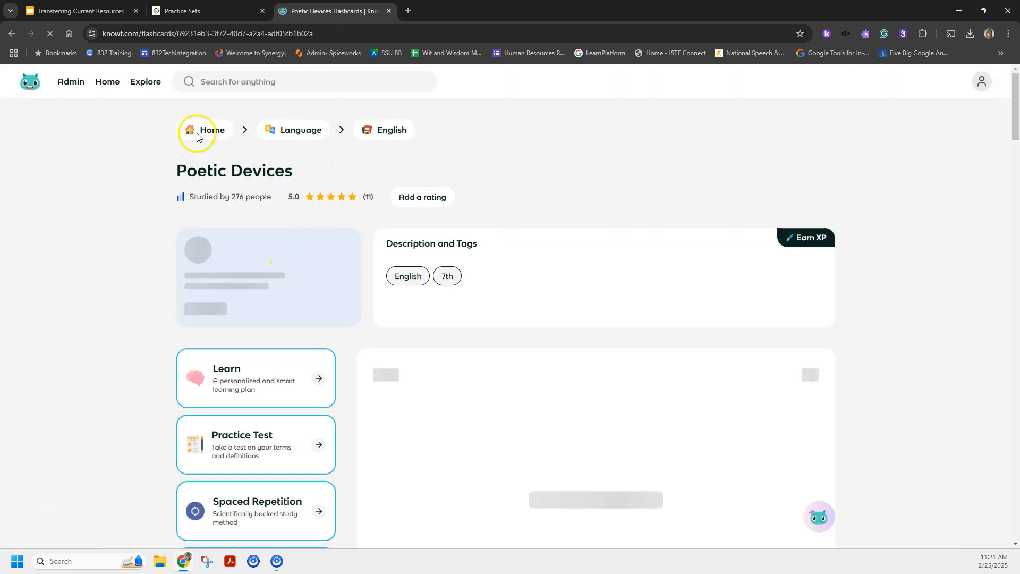
{"action": "left_click", "coordinate": [104, 86]}
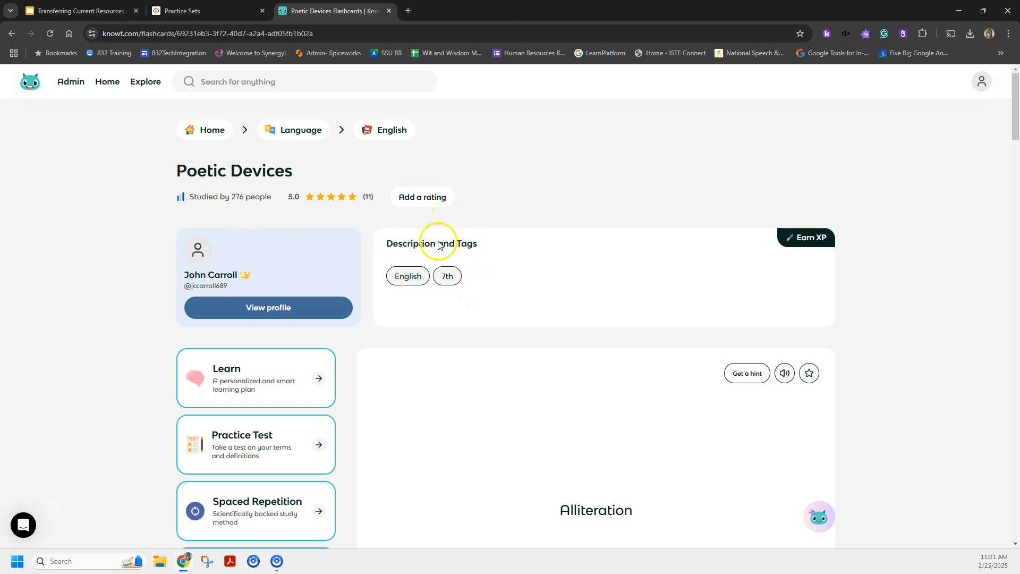
Look through the Poetic Devices set's study options, terms and first few flashcards.
{"action": "scroll", "coordinate": [468, 276], "scroll_direction": "down", "scroll_amount": 3}
{"action": "scroll", "coordinate": [260, 197], "scroll_direction": "up", "scroll_amount": 3}
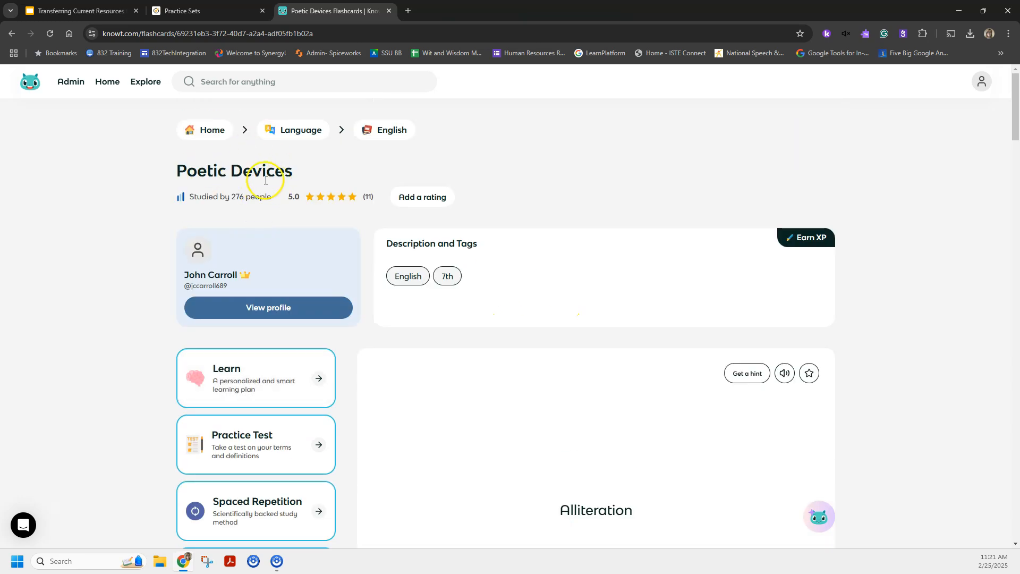
{"action": "scroll", "coordinate": [845, 321], "scroll_direction": "down", "scroll_amount": 7}
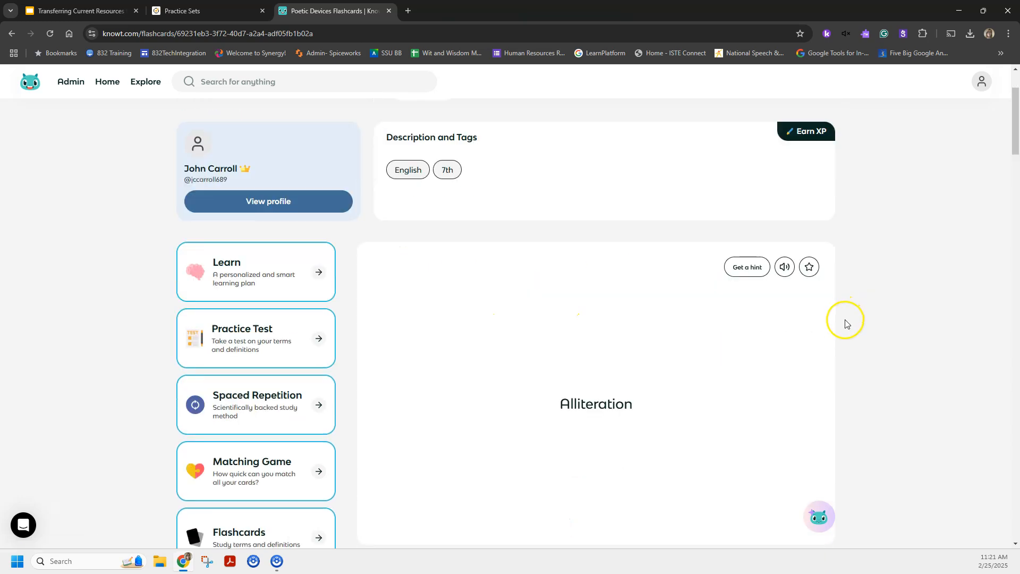
{"action": "scroll", "coordinate": [646, 293], "scroll_direction": "up", "scroll_amount": 3}
{"action": "scroll", "coordinate": [646, 294], "scroll_direction": "down", "scroll_amount": 2}
{"action": "left_click", "coordinate": [628, 356]}
{"action": "left_click", "coordinate": [629, 355]}
{"action": "left_click", "coordinate": [561, 358]}
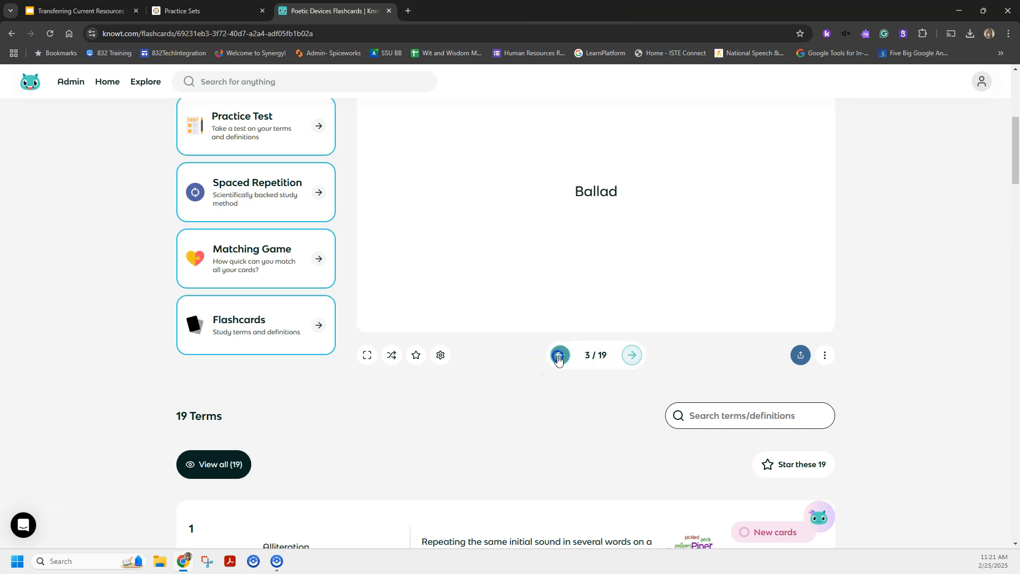
{"action": "left_click", "coordinate": [558, 359]}
{"action": "scroll", "coordinate": [524, 381], "scroll_direction": "up", "scroll_amount": 2}
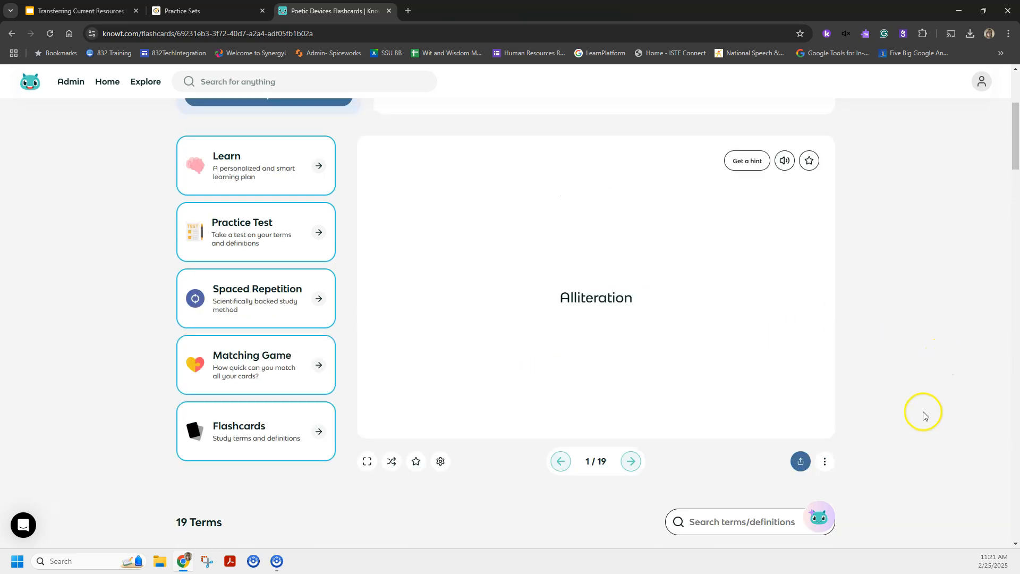
{"action": "scroll", "coordinate": [920, 412], "scroll_direction": "down", "scroll_amount": 1}
{"action": "scroll", "coordinate": [849, 421], "scroll_direction": "up", "scroll_amount": 5}
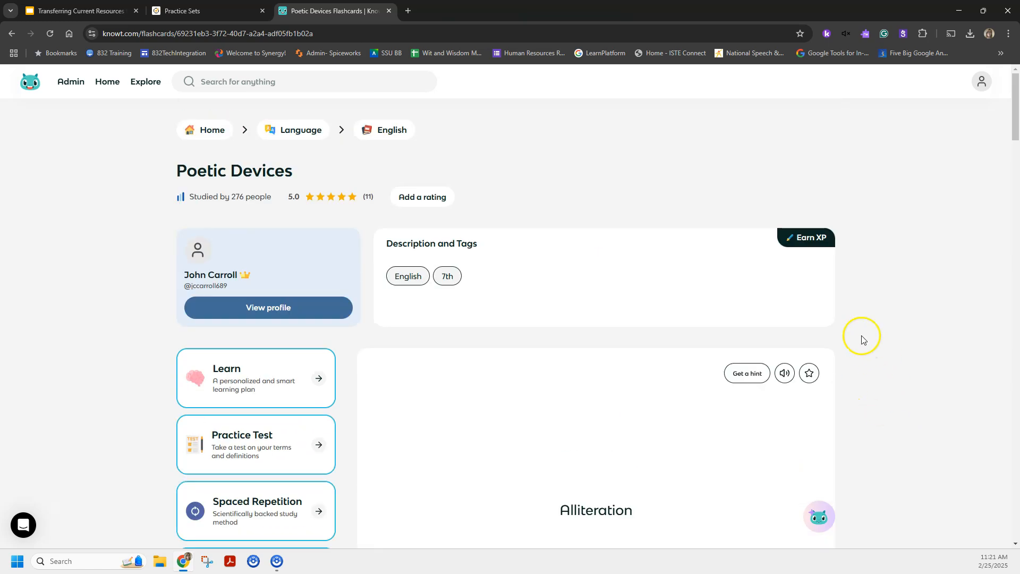
Switch to Formative and start a new practice set by import.
{"action": "left_click", "coordinate": [181, 16]}
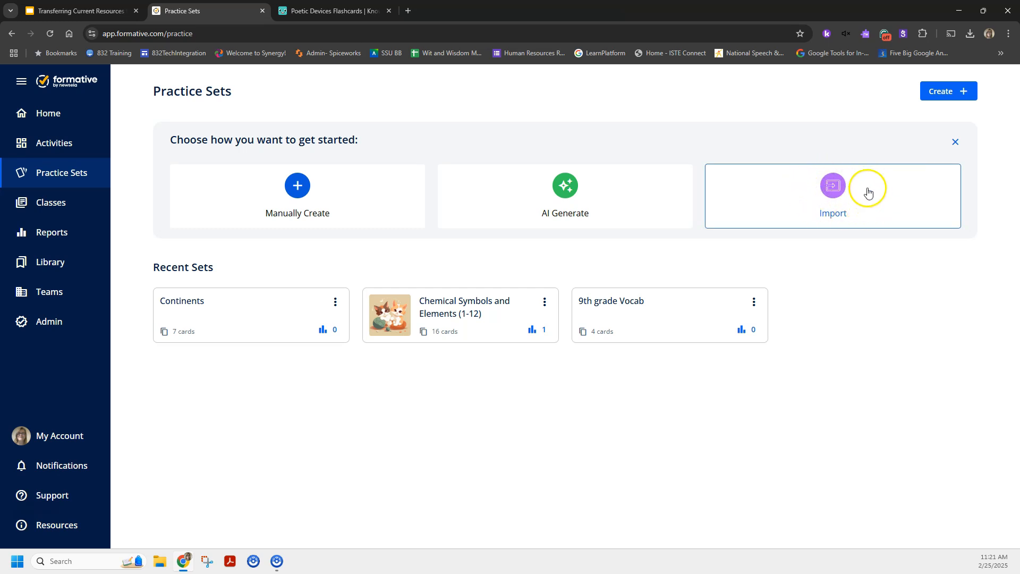
{"action": "left_click", "coordinate": [833, 202]}
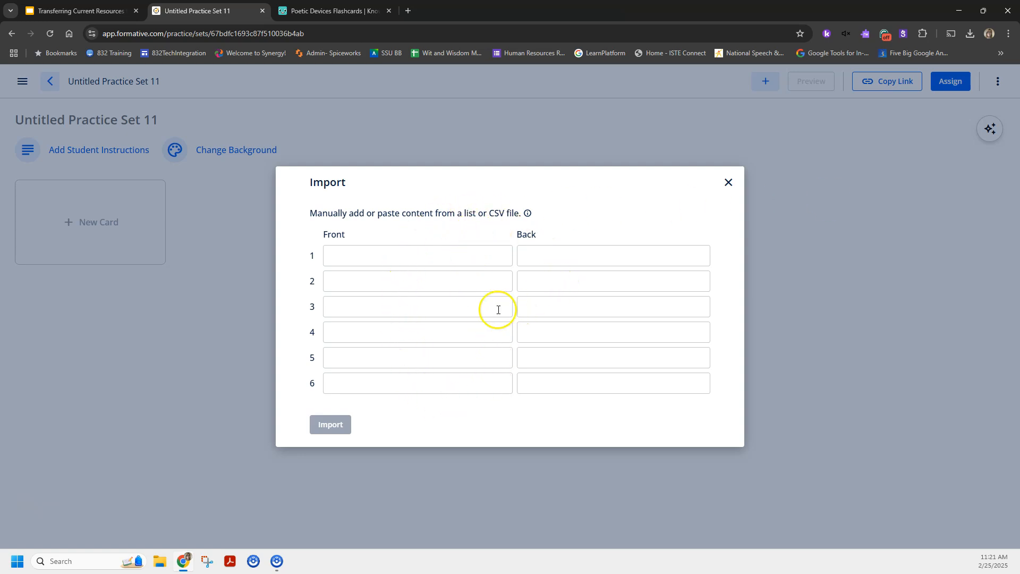
Switch to Knowt, export the Poetic Devices flashcards and copy the exported terms and definitions to the clipboard.
{"action": "left_click", "coordinate": [294, 13]}
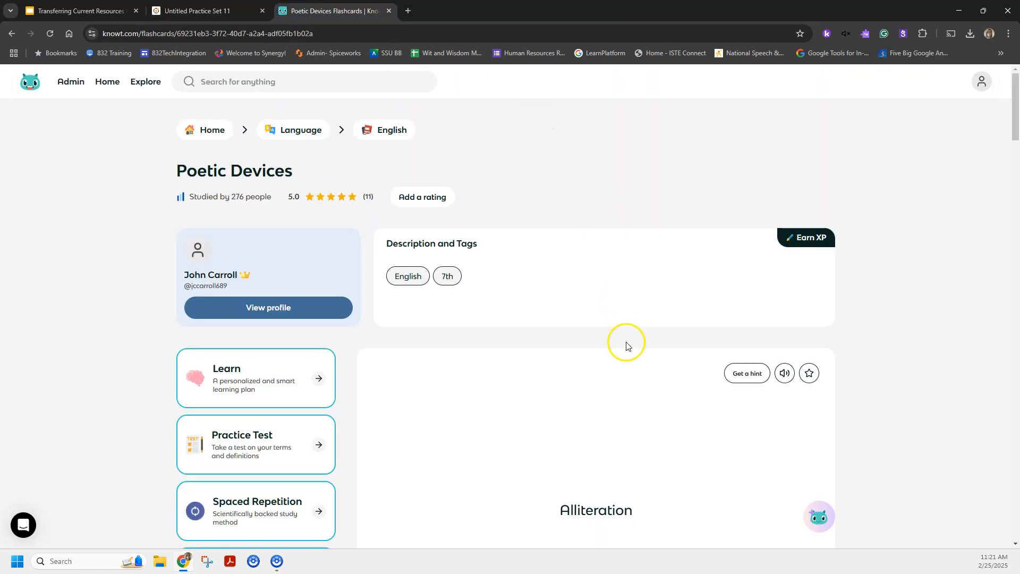
{"action": "scroll", "coordinate": [625, 345], "scroll_direction": "down", "scroll_amount": 5}
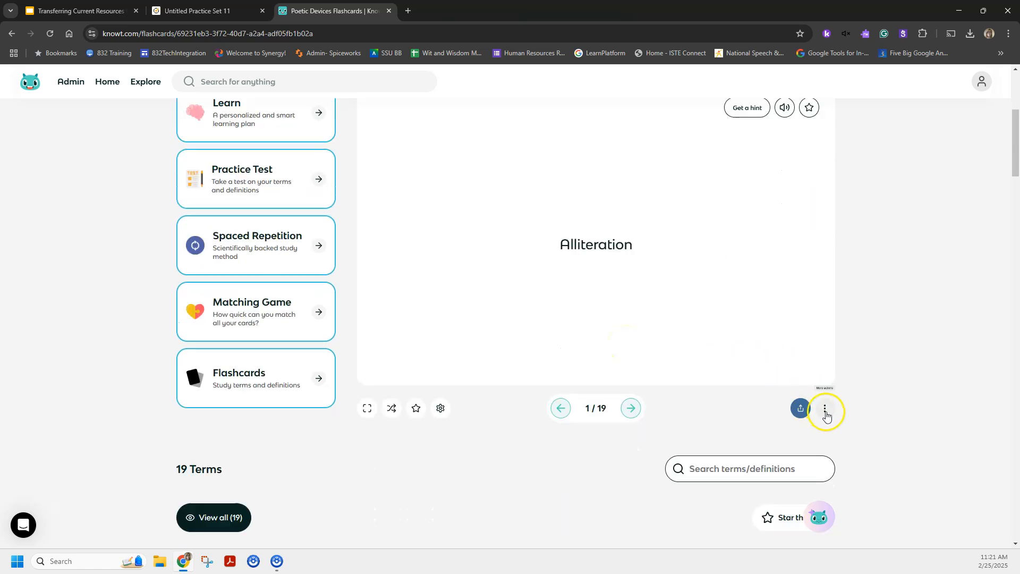
{"action": "left_click", "coordinate": [825, 410]}
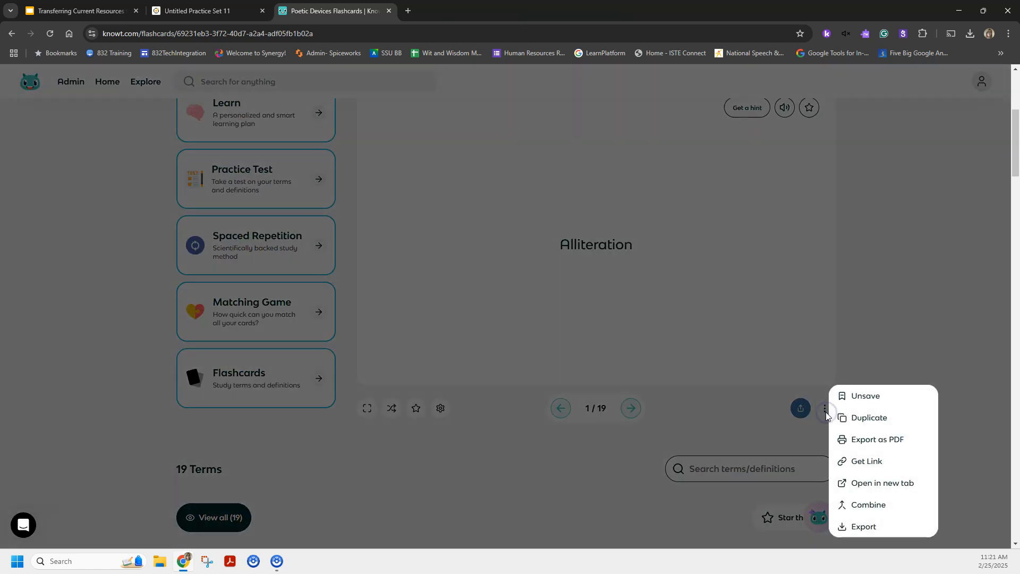
{"action": "left_click", "coordinate": [865, 527]}
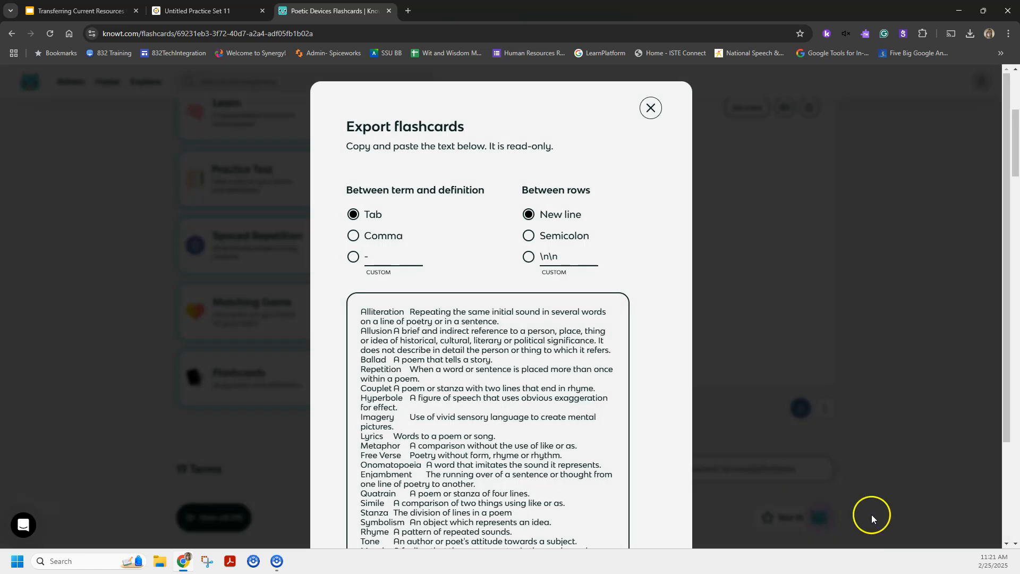
{"action": "scroll", "coordinate": [386, 332], "scroll_direction": "down", "scroll_amount": 3}
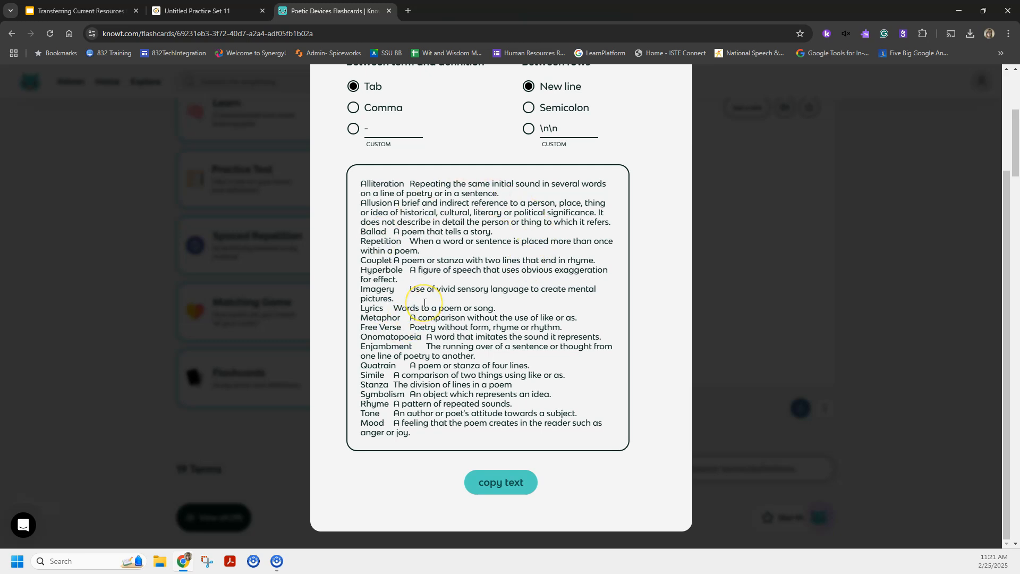
{"action": "scroll", "coordinate": [424, 303], "scroll_direction": "up", "scroll_amount": 3}
{"action": "scroll", "coordinate": [424, 300], "scroll_direction": "down", "scroll_amount": 3}
{"action": "scroll", "coordinate": [424, 272], "scroll_direction": "up", "scroll_amount": 3}
{"action": "scroll", "coordinate": [424, 272], "scroll_direction": "down", "scroll_amount": 2}
{"action": "left_click", "coordinate": [505, 486]}
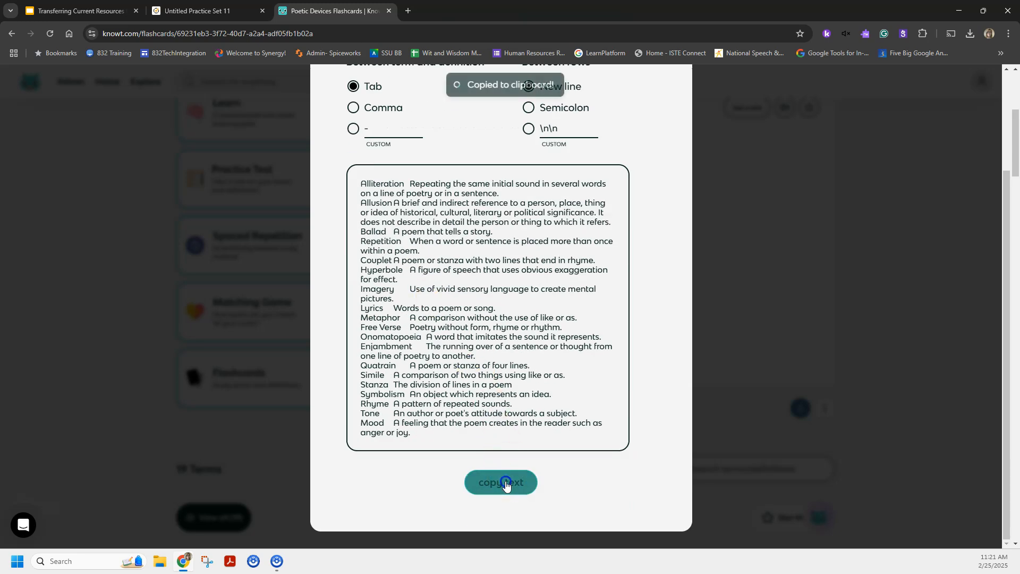
Switch to Formative, paste the copied terms and definitions into the import form starting at the first Front field, and import them.
{"action": "left_click", "coordinate": [225, 12]}
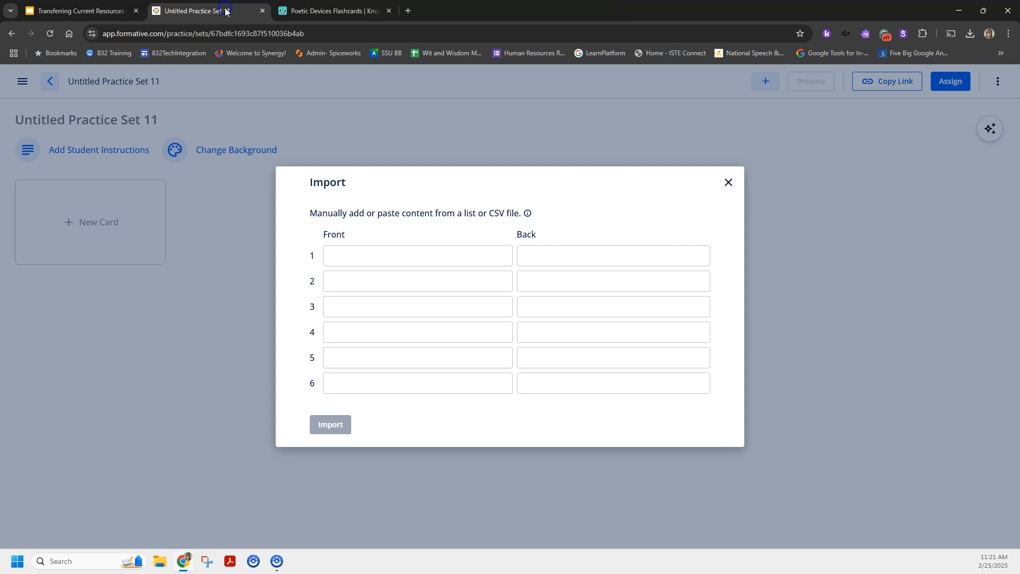
{"action": "right_click", "coordinate": [339, 255]}
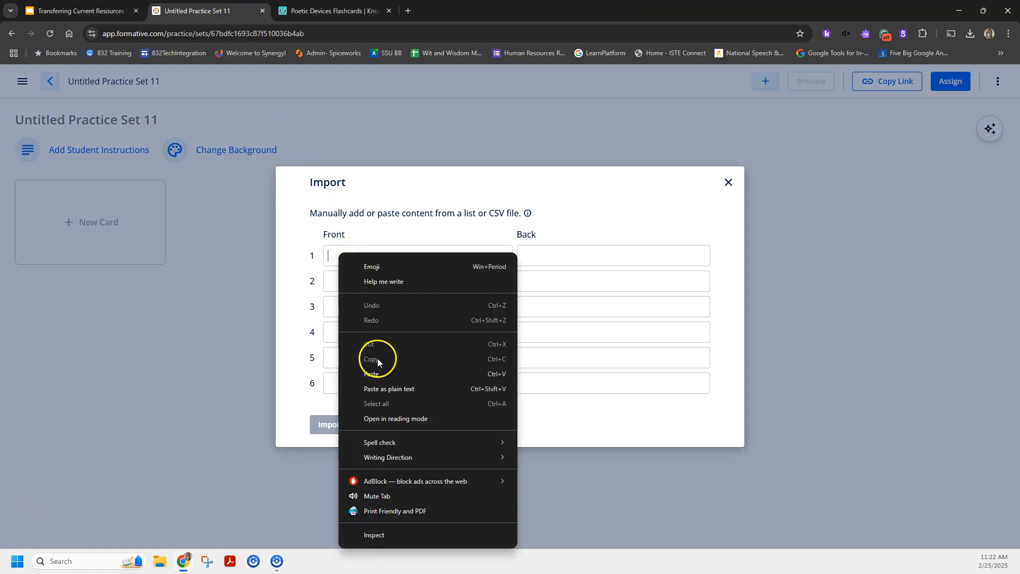
{"action": "left_click", "coordinate": [377, 374]}
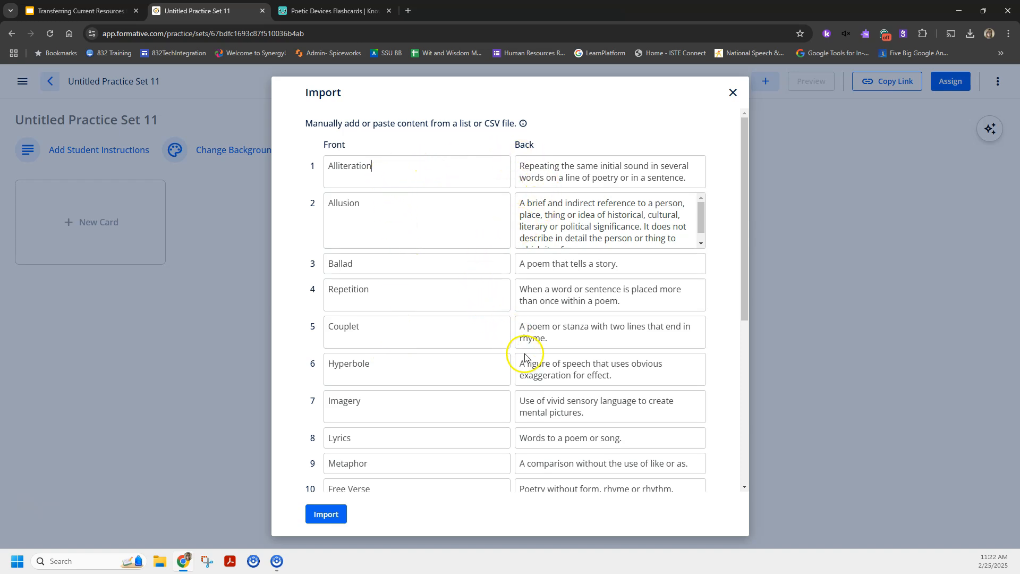
{"action": "scroll", "coordinate": [524, 421], "scroll_direction": "down", "scroll_amount": 5}
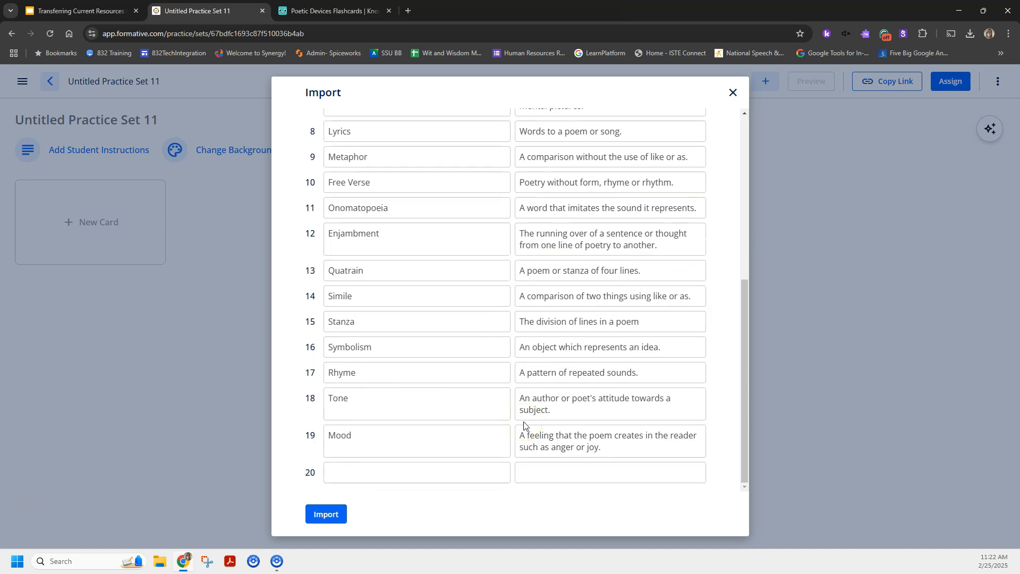
{"action": "left_click", "coordinate": [397, 474]}
{"action": "scroll", "coordinate": [444, 387], "scroll_direction": "up", "scroll_amount": 6}
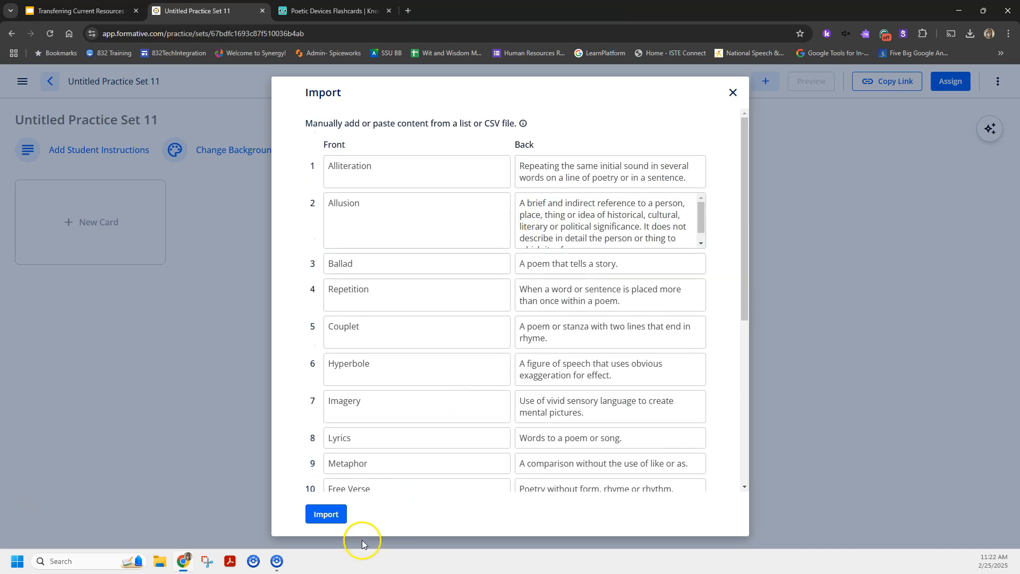
{"action": "left_click", "coordinate": [331, 514]}
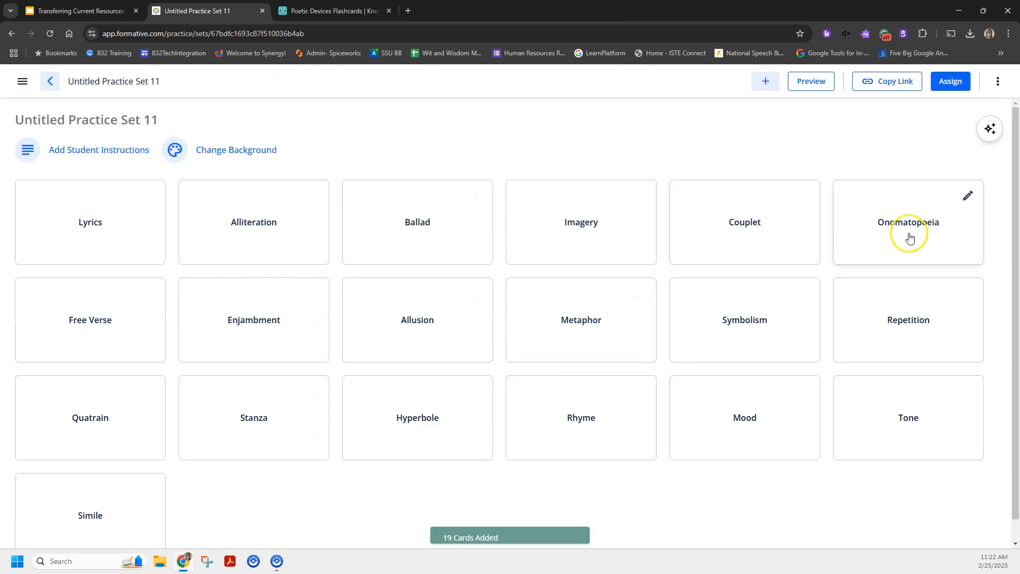
Rename the untitled practice set as Poetic Devices.
{"action": "left_click", "coordinate": [96, 118]}
{"action": "type", "text": "Petic"}
{"action": "key", "text": "BackSpace"}
{"action": "key", "text": "BackSpace"}
{"action": "key", "text": "BackSpace"}
{"action": "key", "text": "BackSpace"}
{"action": "type", "text": "oetic Devices"}
Add the student instructions "Please use this to student for our Unit 1 Midterm" to the practice set.
{"action": "left_click", "coordinate": [135, 168]}
{"action": "left_click", "coordinate": [153, 302]}
{"action": "type", "text": "Please use thi"}
{"action": "key", "text": "ctrl+a"}
{"action": "type", "text": "Please "}
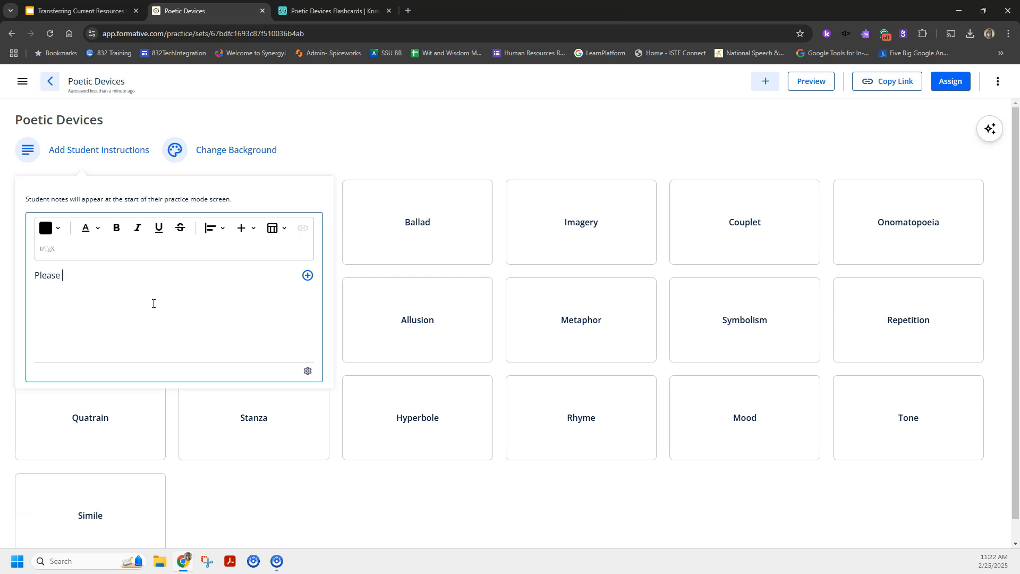
{"action": "type", "text": "use this to student for our Unit 1 "}
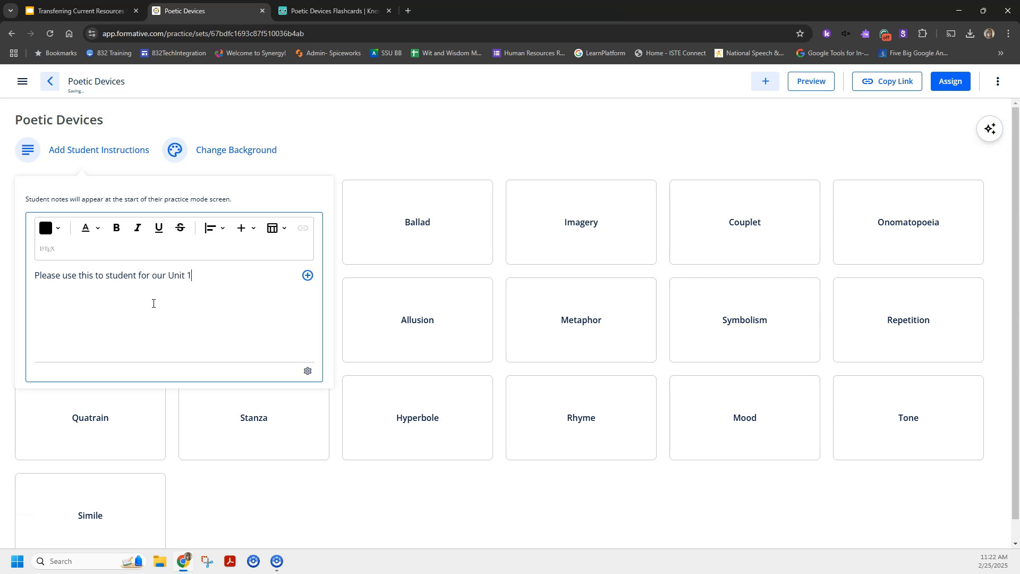
{"action": "type", "text": "Midterm"}
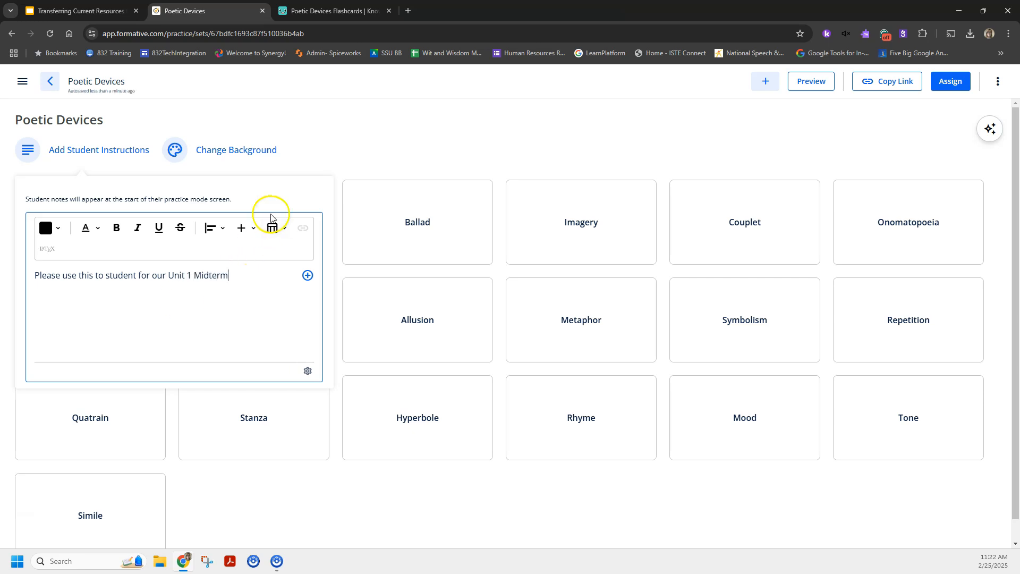
{"action": "left_click", "coordinate": [342, 108]}
Format the whole student instruction text as a large heading and color it blue.
{"action": "left_click", "coordinate": [45, 158]}
{"action": "triple_click", "coordinate": [98, 277]}
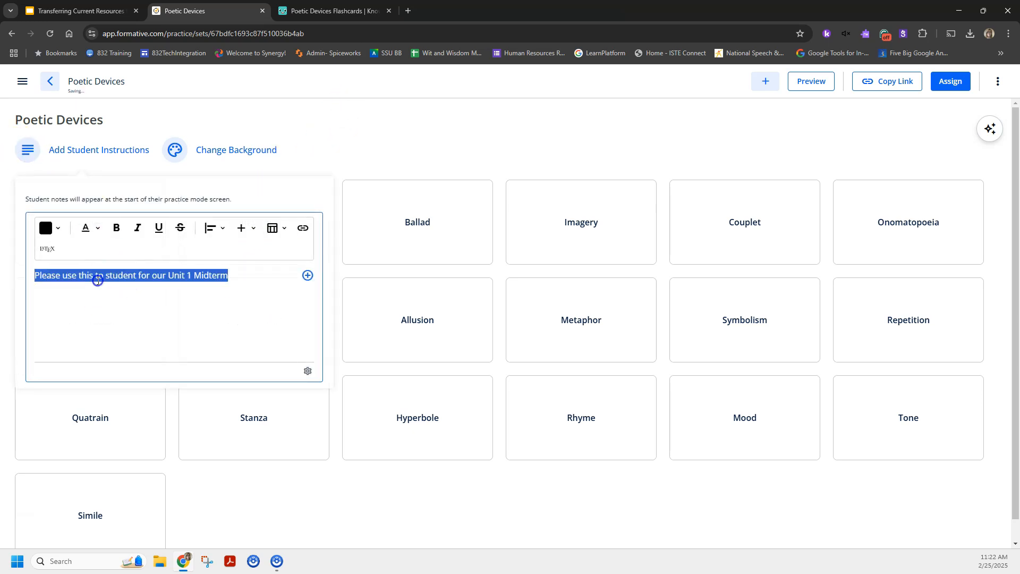
{"action": "left_click", "coordinate": [95, 234]}
{"action": "left_click", "coordinate": [90, 264]}
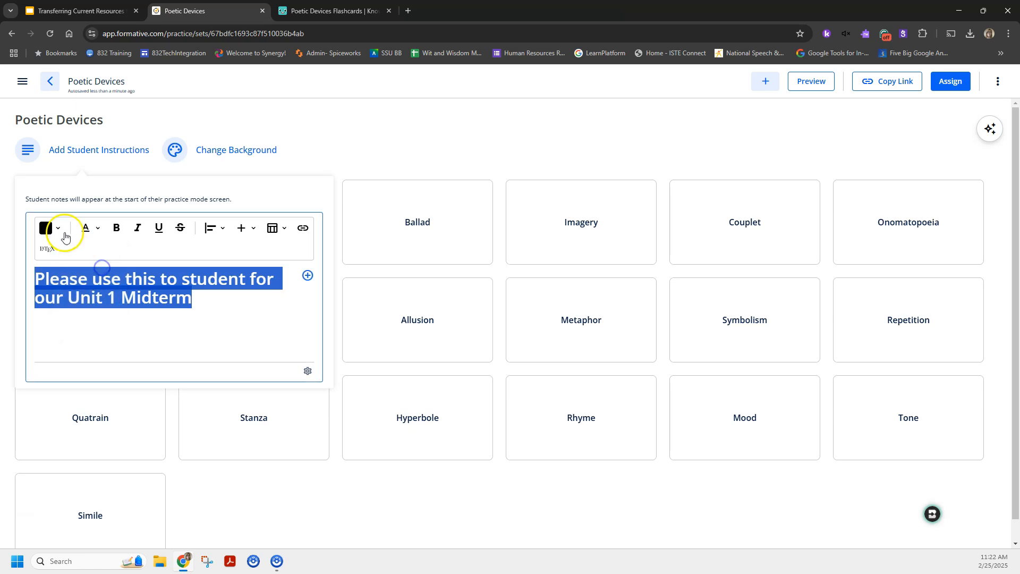
{"action": "left_click", "coordinate": [48, 227]}
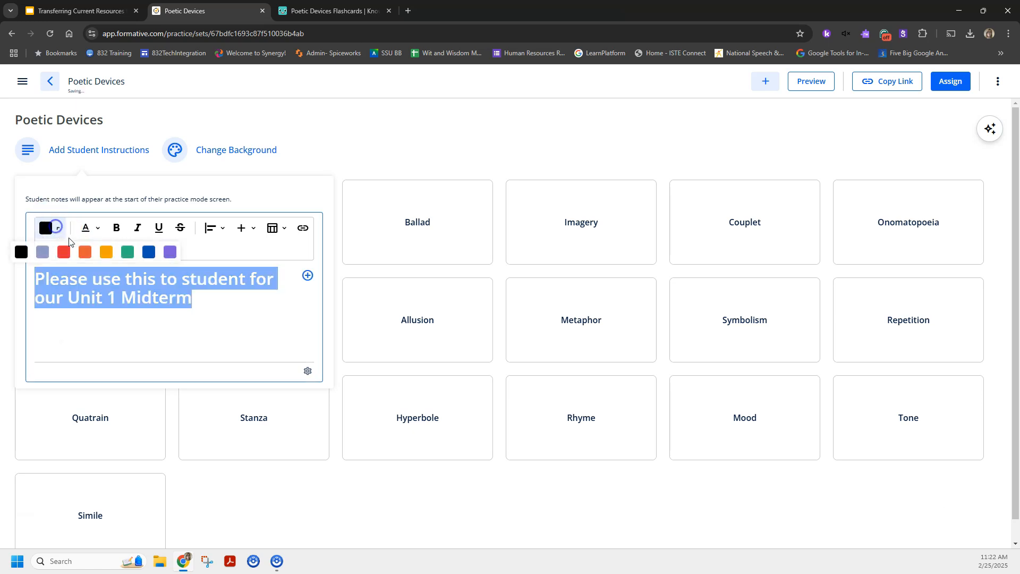
{"action": "left_click", "coordinate": [149, 252]}
{"action": "left_click", "coordinate": [343, 138]}
Try the Formative Blue, Spacecat and Space backgrounds on the practice set, and restore the Default background.
{"action": "left_click", "coordinate": [250, 147]}
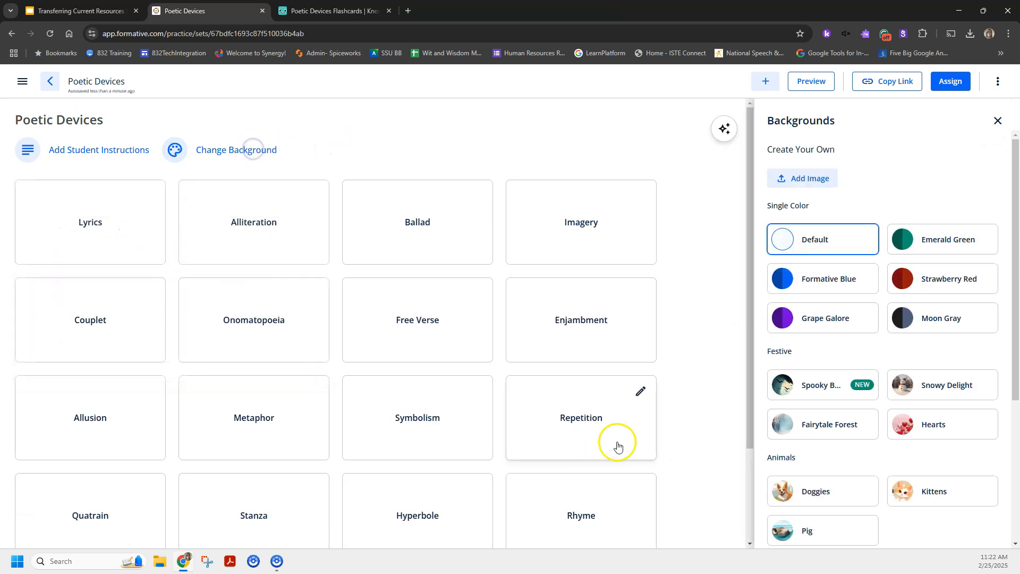
{"action": "left_click", "coordinate": [844, 279]}
{"action": "scroll", "coordinate": [848, 397], "scroll_direction": "down", "scroll_amount": 4}
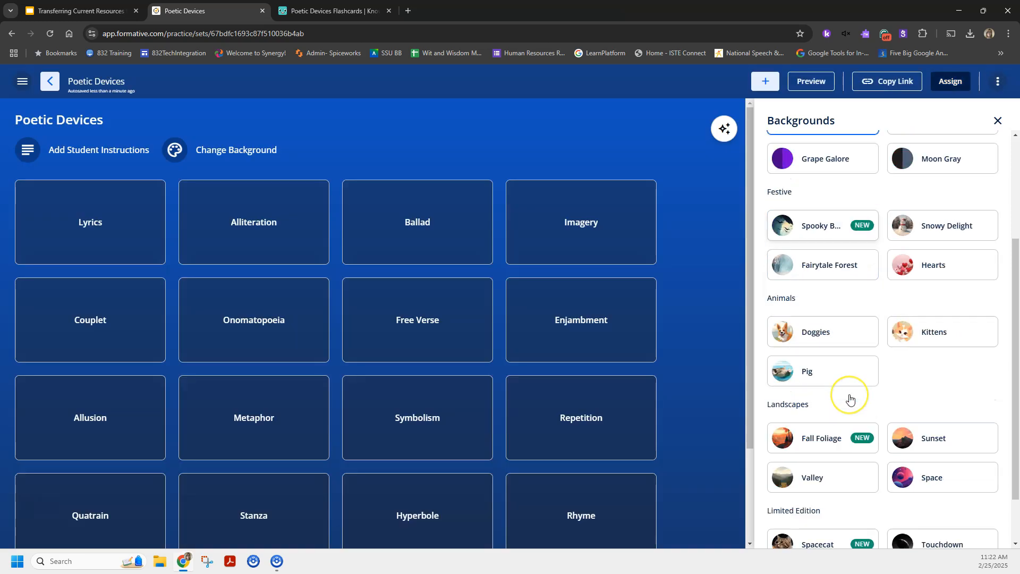
{"action": "left_click", "coordinate": [852, 482]}
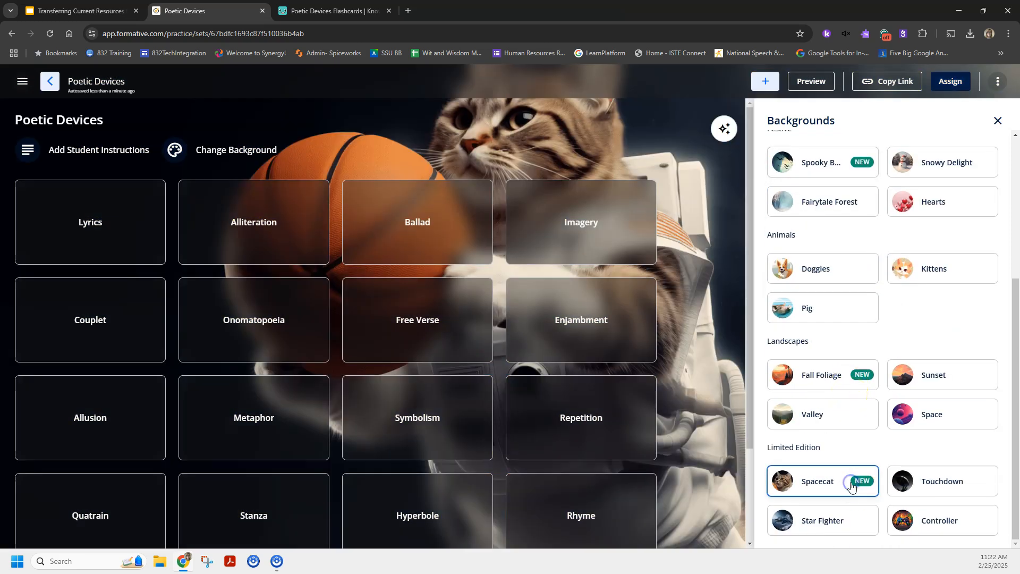
{"action": "left_click", "coordinate": [936, 417]}
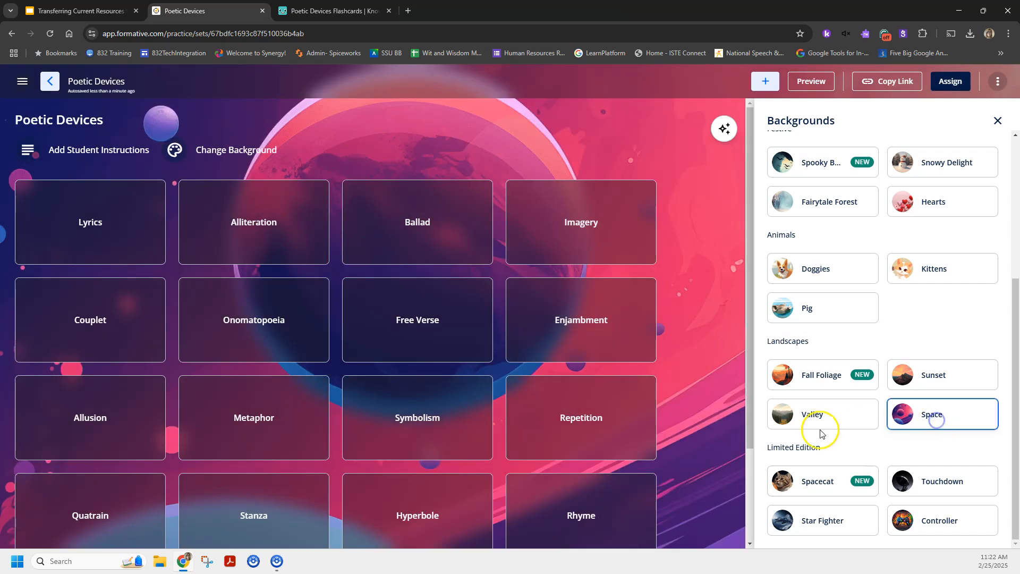
{"action": "scroll", "coordinate": [938, 148], "scroll_direction": "up", "scroll_amount": 5}
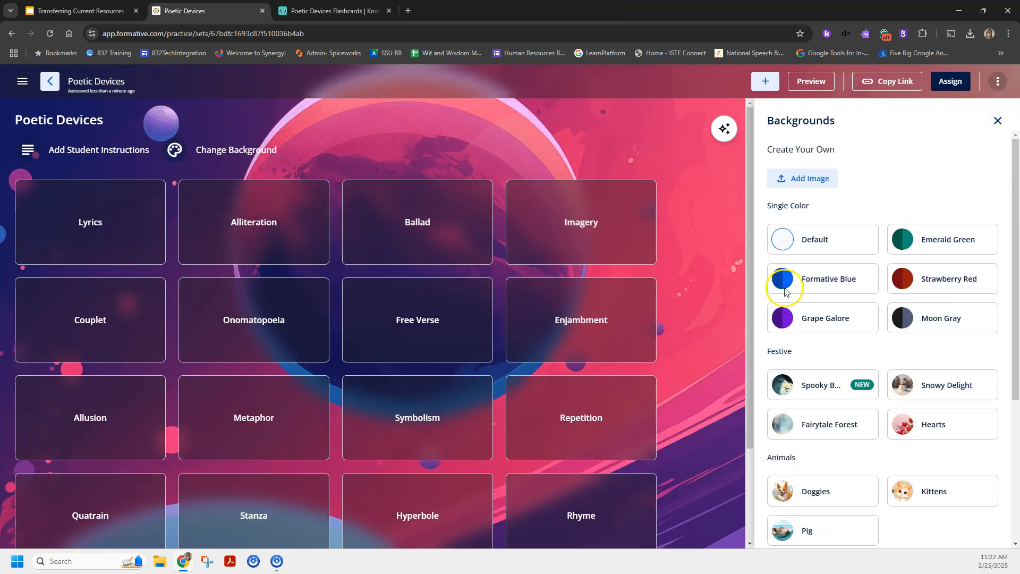
{"action": "left_click", "coordinate": [823, 239]}
{"action": "left_click", "coordinate": [997, 118]}
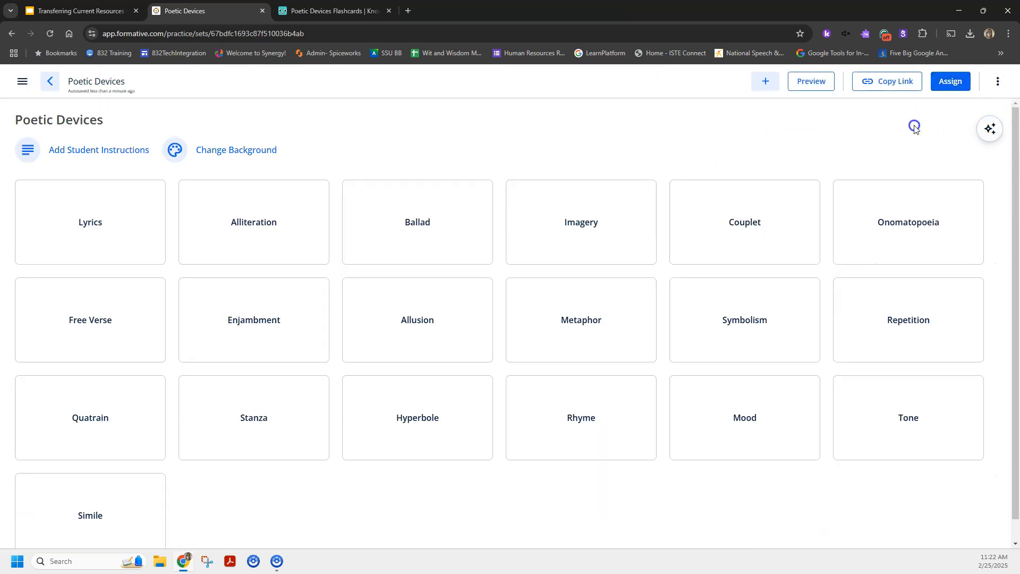
Return to the Practice Sets page and assign the Poetic Devices set to the Basket Weaving class.
{"action": "left_click", "coordinate": [51, 83]}
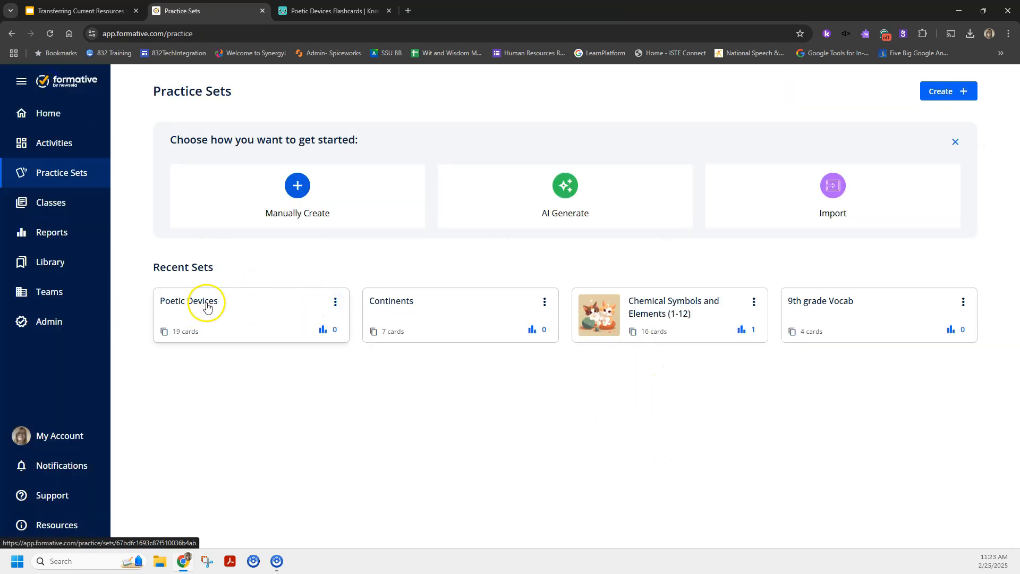
{"action": "left_click", "coordinate": [336, 301]}
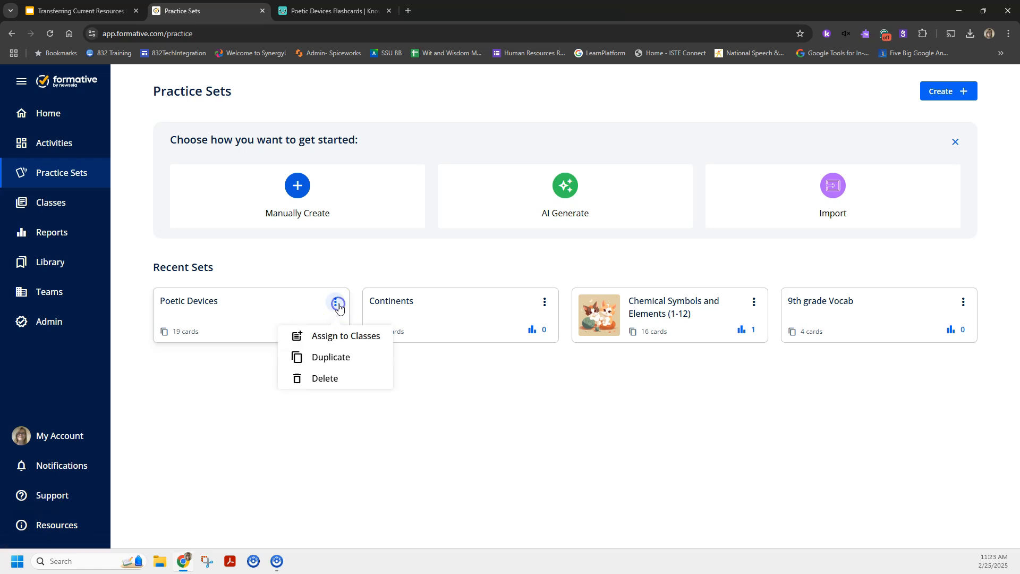
{"action": "left_click", "coordinate": [371, 342]}
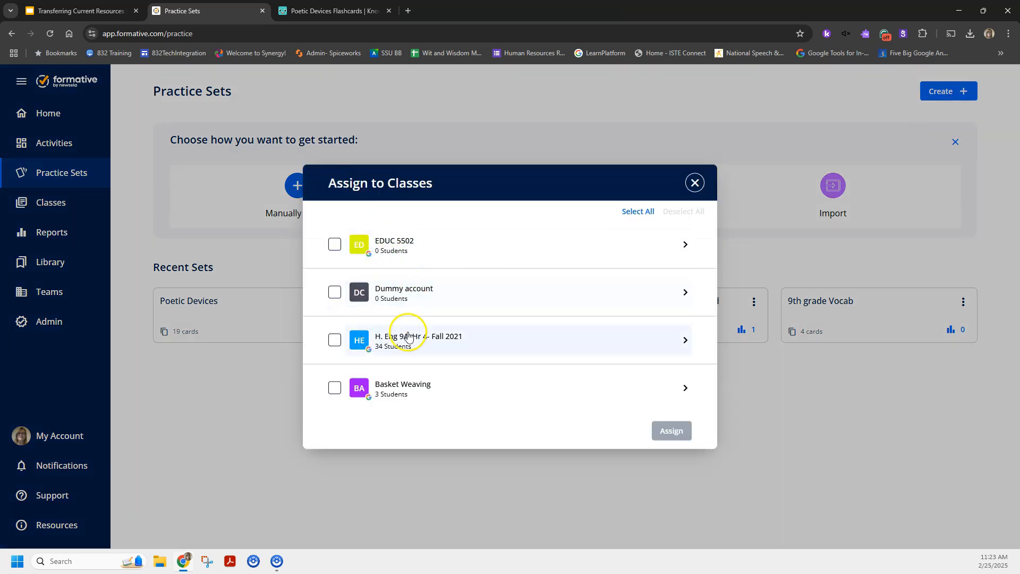
{"action": "left_click", "coordinate": [350, 391]}
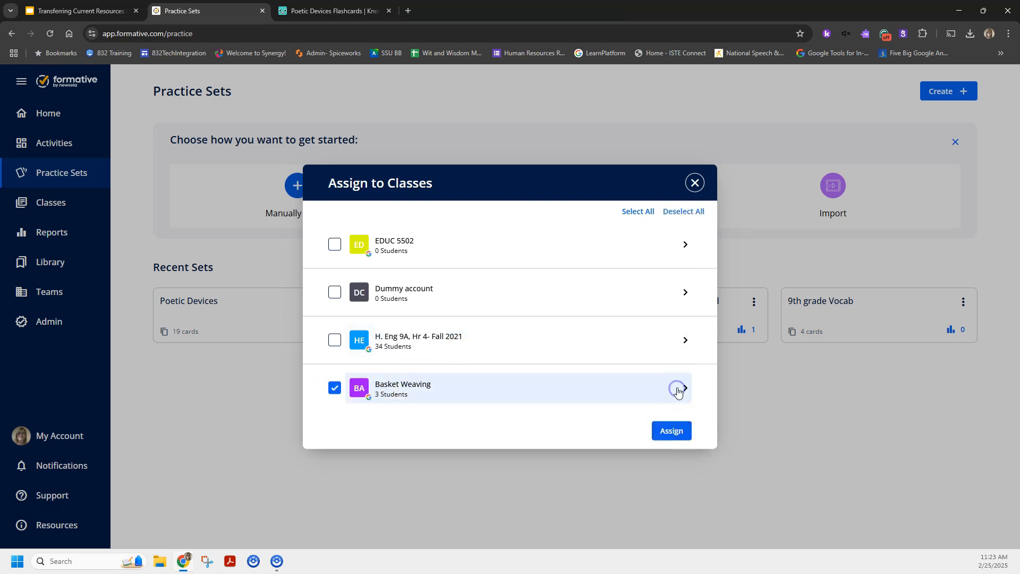
{"action": "left_click", "coordinate": [669, 433]}
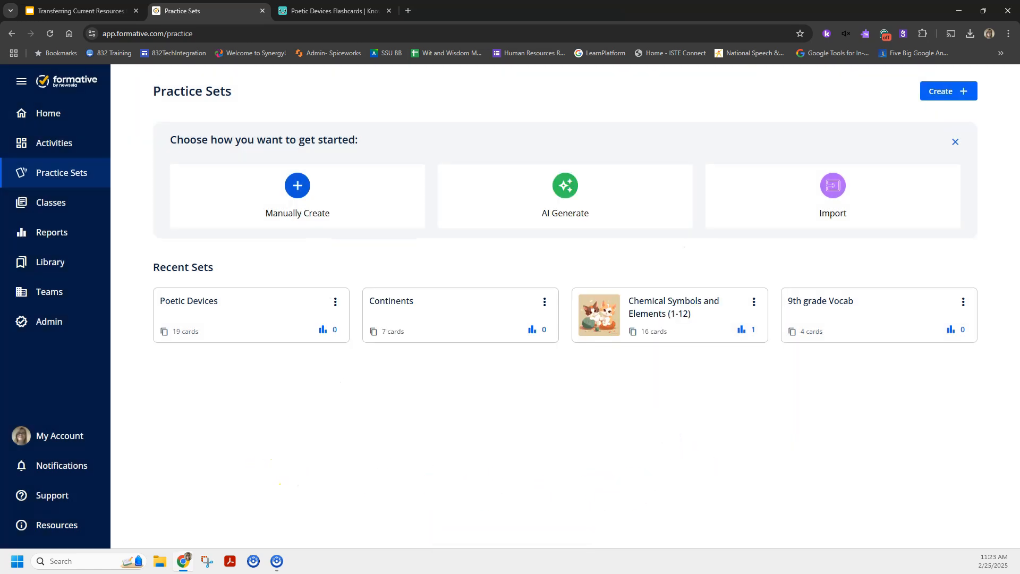
Switch to Knowt, review the separator options in the flashcard export, and return to Formative's Practice Sets page.
{"action": "left_click", "coordinate": [325, 11]}
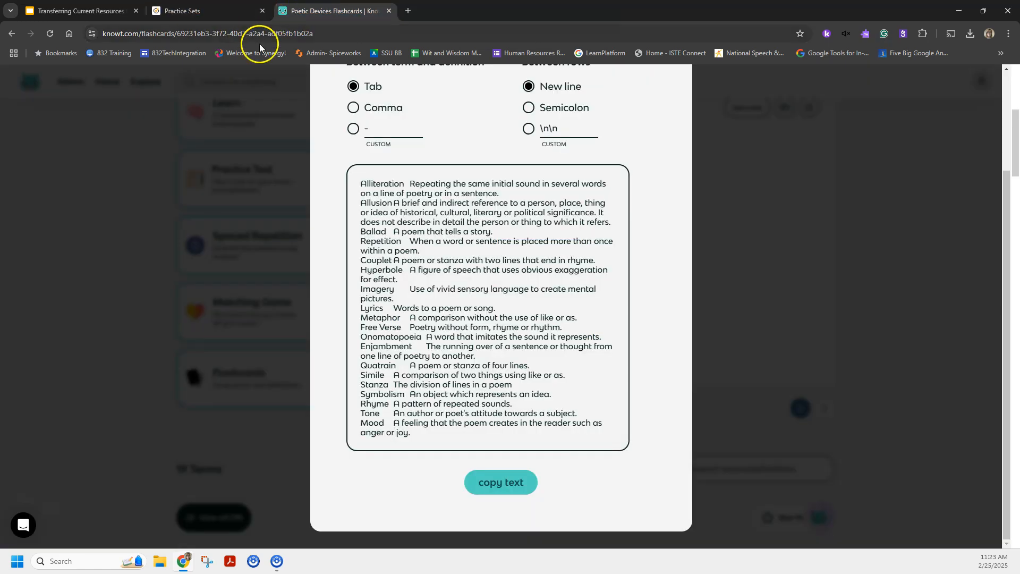
{"action": "scroll", "coordinate": [405, 270], "scroll_direction": "up", "scroll_amount": 3}
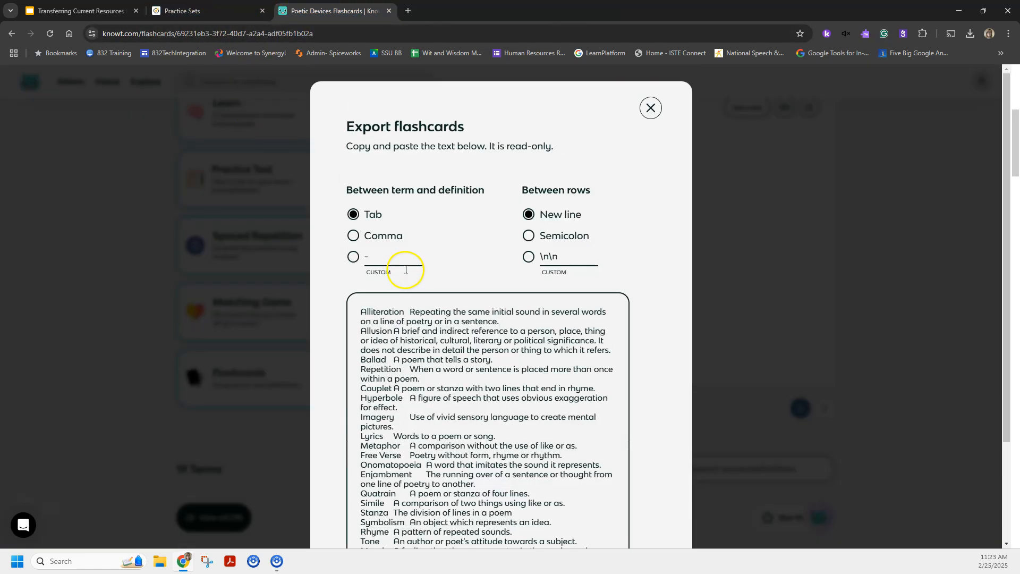
{"action": "left_click", "coordinate": [200, 10]}
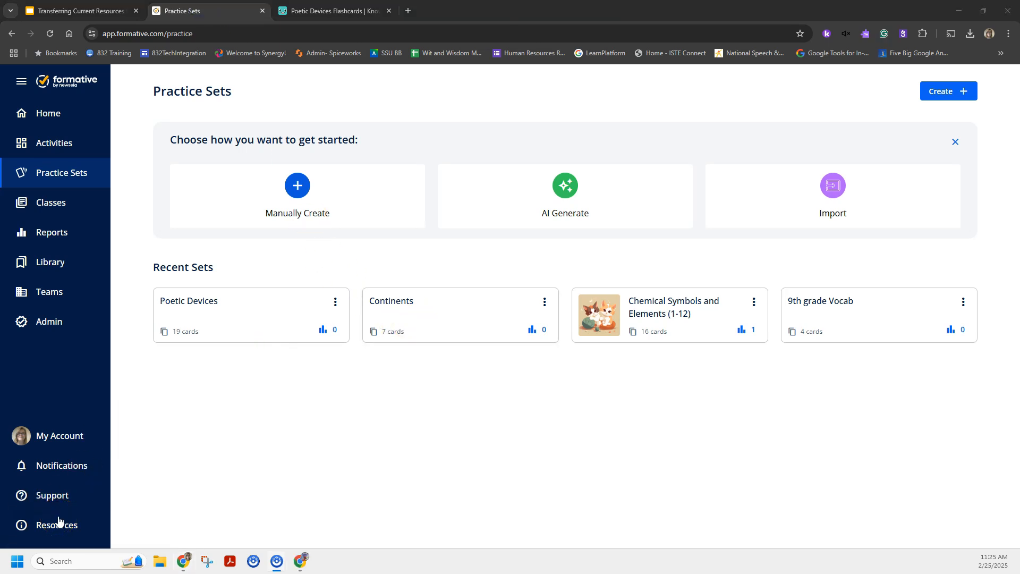
{"action": "left_click", "coordinate": [107, 487]}
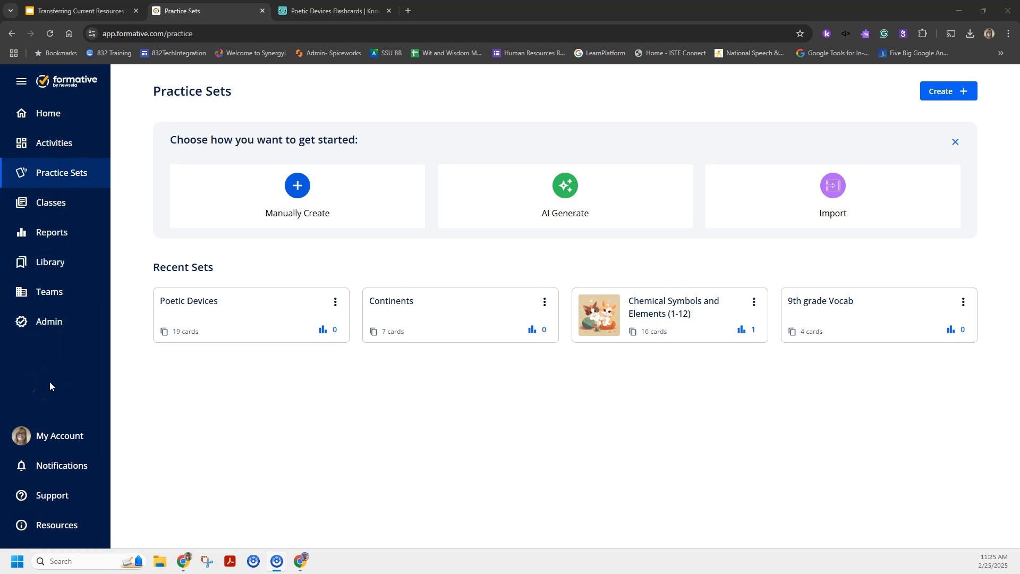
{"action": "left_click", "coordinate": [833, 169]}
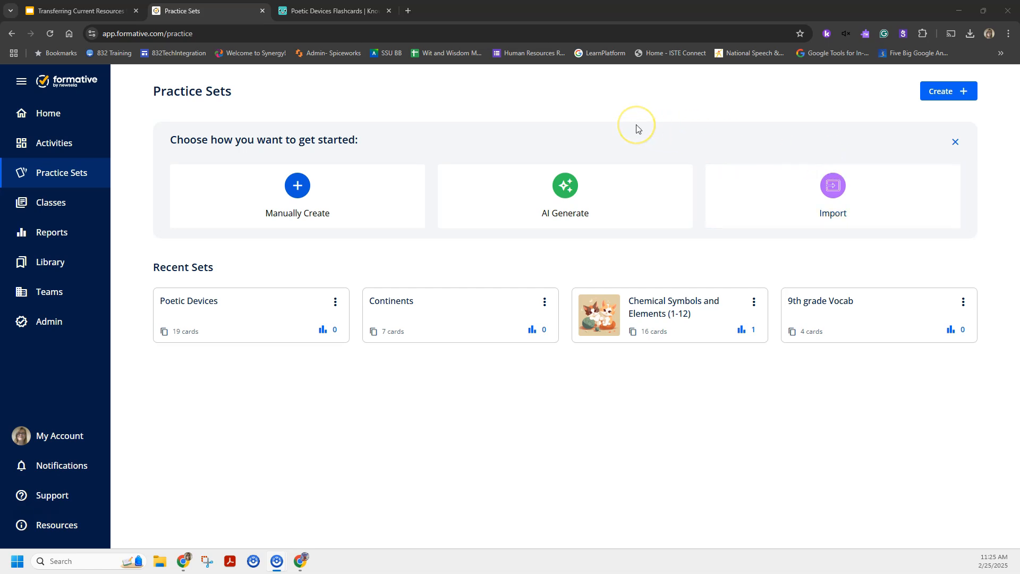